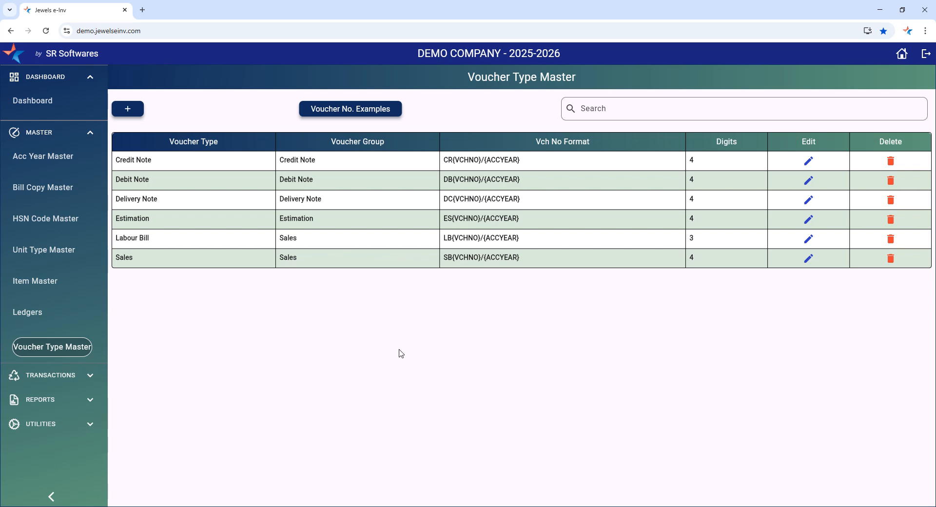
Open the Sales voucher type for editing and change its Voucher Type name to Cash Sales
{"action": "left_click", "coordinate": [810, 262]}
{"action": "left_click", "coordinate": [811, 263]}
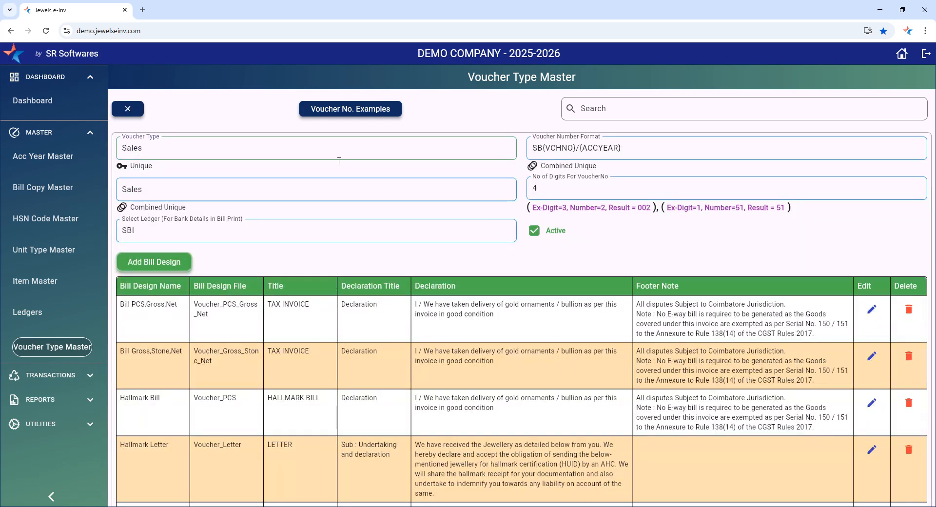
{"action": "scroll", "coordinate": [334, 284], "scroll_direction": "down", "scroll_amount": 4}
{"action": "scroll", "coordinate": [334, 284], "scroll_direction": "up", "scroll_amount": 5}
{"action": "left_click_drag", "start_coordinate": [174, 155], "coordinate": [36, 160]}
{"action": "type", "text": "Cash S"}
{"action": "scroll", "coordinate": [556, 323], "scroll_direction": "down", "scroll_amount": 7}
{"action": "scroll", "coordinate": [478, 302], "scroll_direction": "up", "scroll_amount": 6}
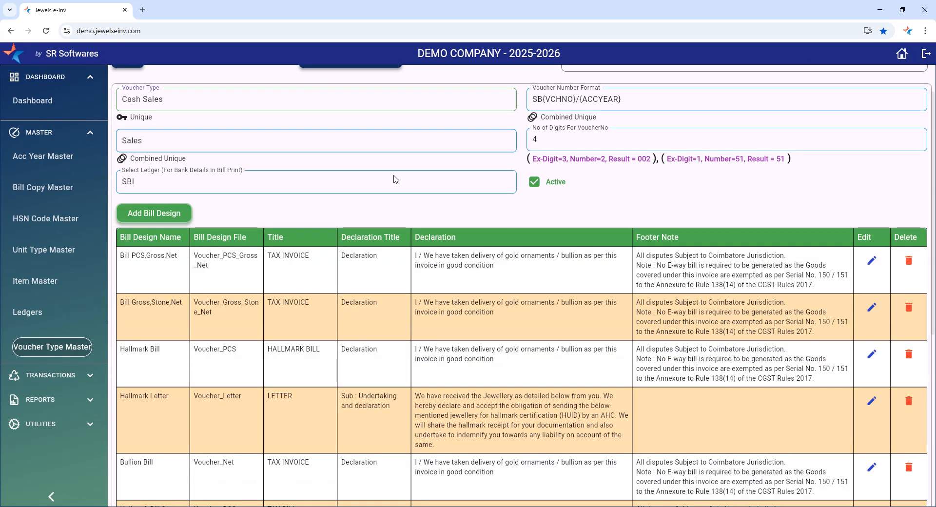
{"action": "scroll", "coordinate": [324, 231], "scroll_direction": "up", "scroll_amount": 1}
Change the voucher number format's prefix to CS so it reads CS{VCHNO}/{ACCYEAR}, keeping the Sales voucher group
{"action": "left_click", "coordinate": [156, 189]}
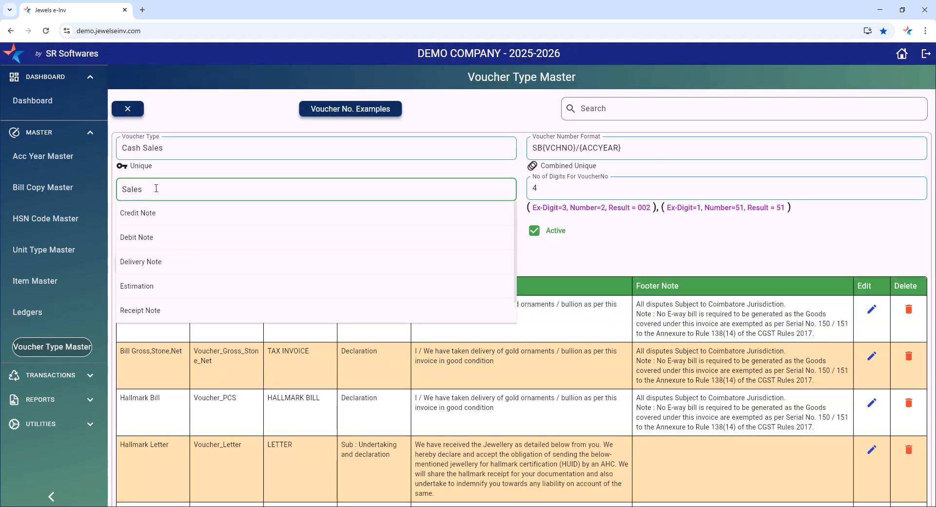
{"action": "left_click", "coordinate": [567, 148]}
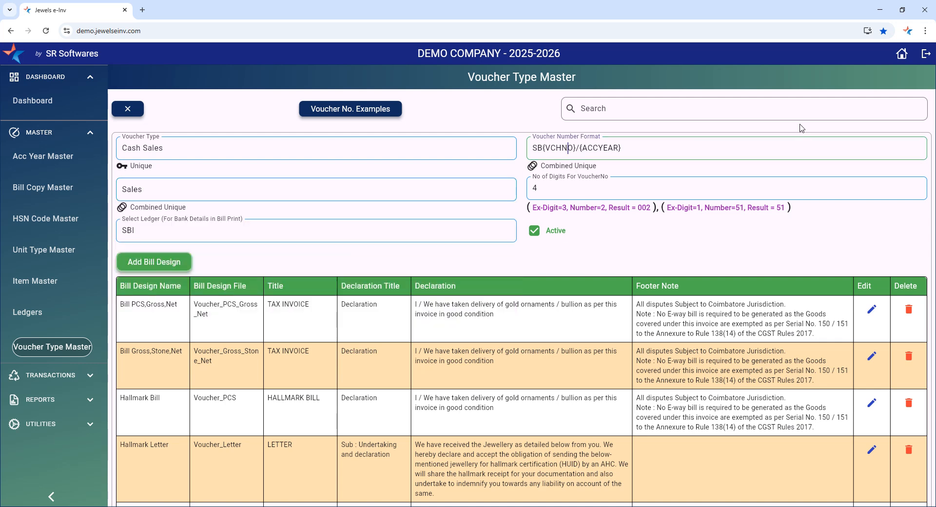
{"action": "key", "text": "Delete"}
{"action": "key", "text": "Delete"}
{"action": "type", "text": "CS"}
Save the edited Cash Sales definition as a separate new voucher type instead of updating Sales
{"action": "scroll", "coordinate": [511, 317], "scroll_direction": "down", "scroll_amount": 7}
{"action": "scroll", "coordinate": [354, 358], "scroll_direction": "up", "scroll_amount": 6}
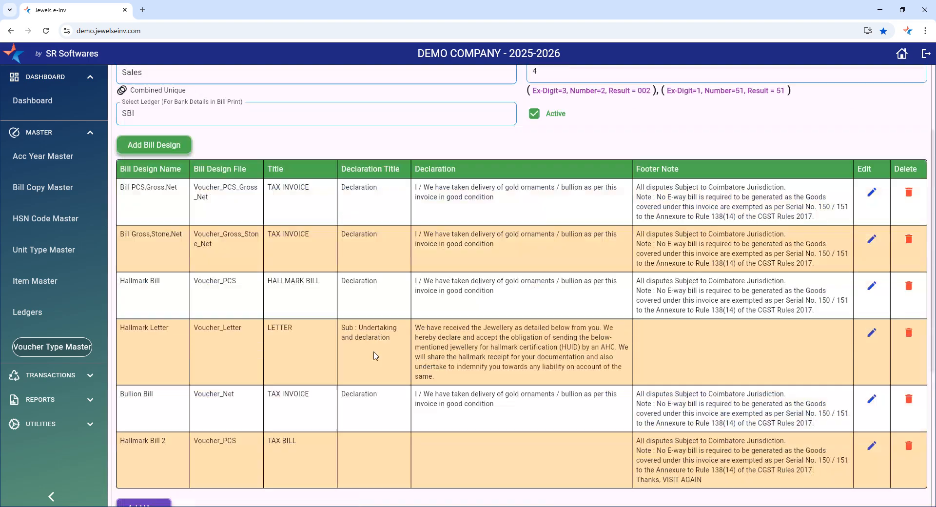
{"action": "scroll", "coordinate": [424, 388], "scroll_direction": "down", "scroll_amount": 2}
{"action": "scroll", "coordinate": [412, 396], "scroll_direction": "down", "scroll_amount": 4}
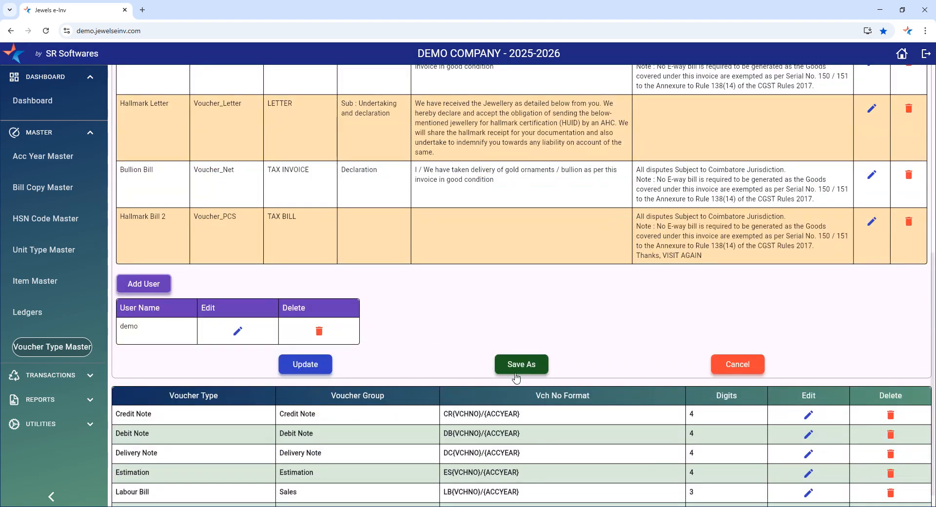
{"action": "scroll", "coordinate": [520, 366], "scroll_direction": "up", "scroll_amount": 2}
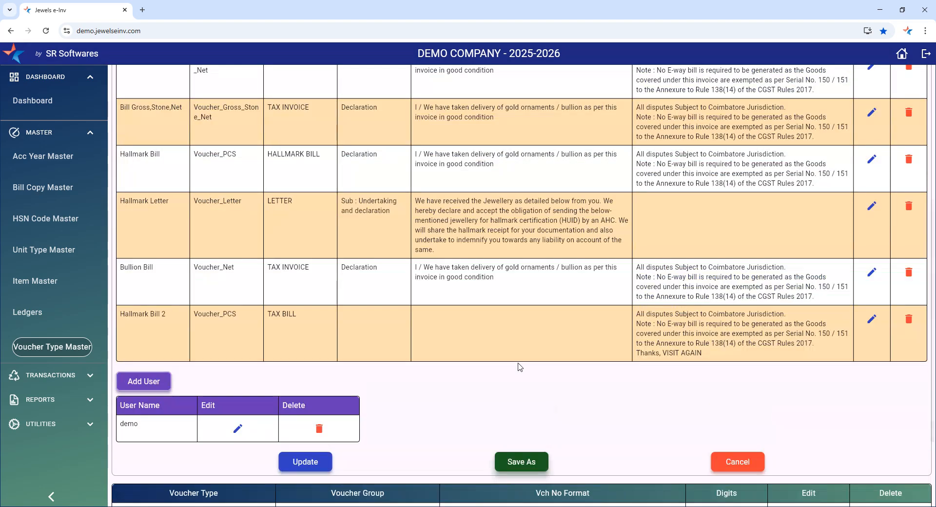
{"action": "left_click", "coordinate": [515, 462]}
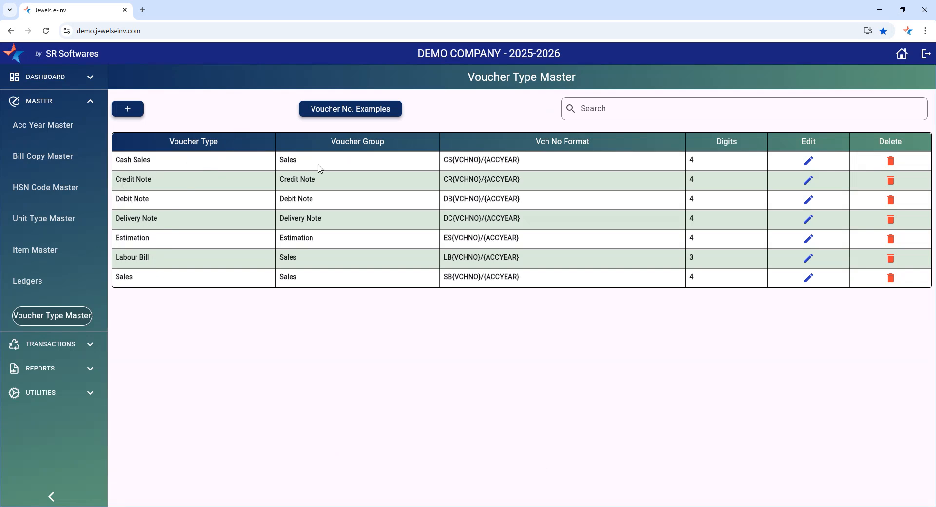
Start a new Cash Sales transaction voucher and select Cash as its ledger
{"action": "left_click", "coordinate": [43, 103]}
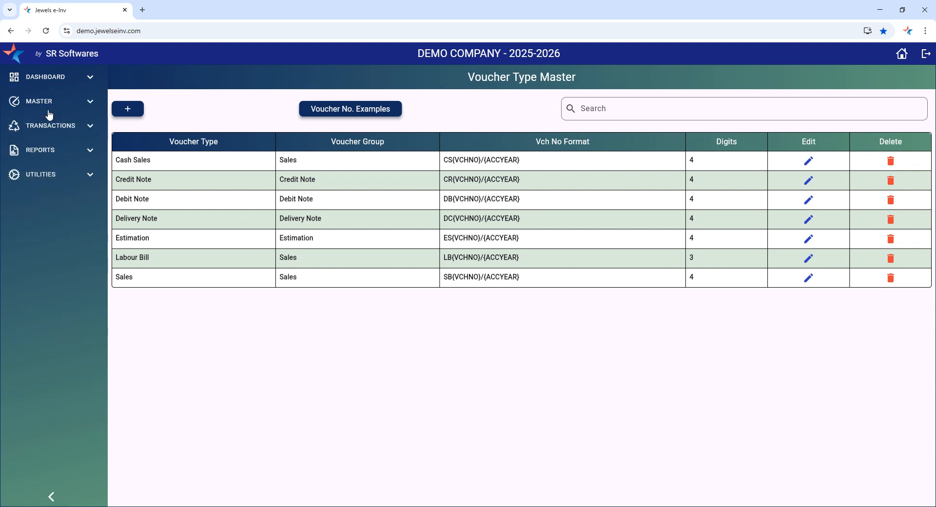
{"action": "left_click", "coordinate": [48, 128]}
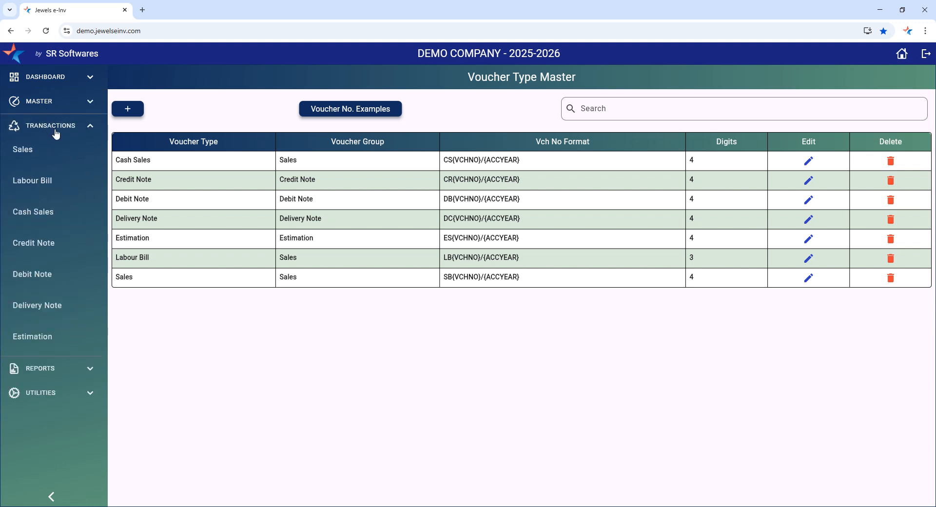
{"action": "left_click", "coordinate": [34, 213]}
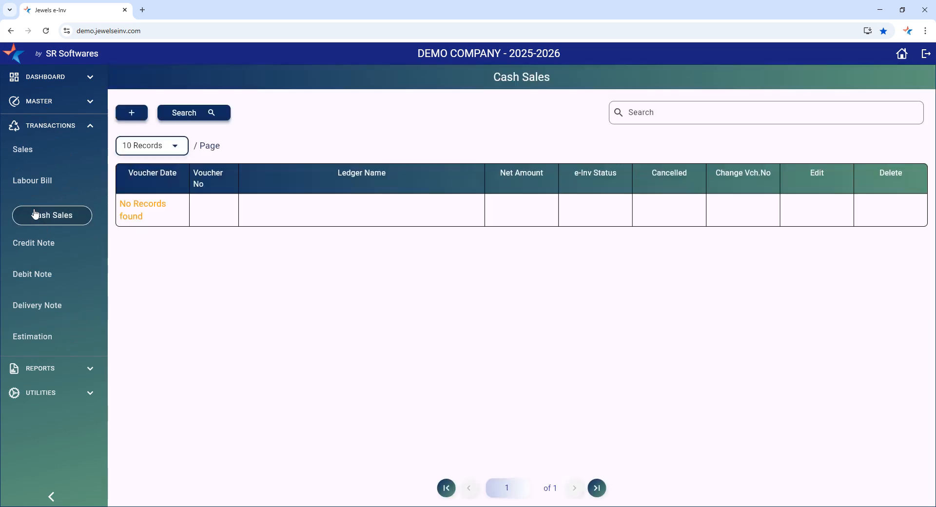
{"action": "left_click", "coordinate": [132, 113]}
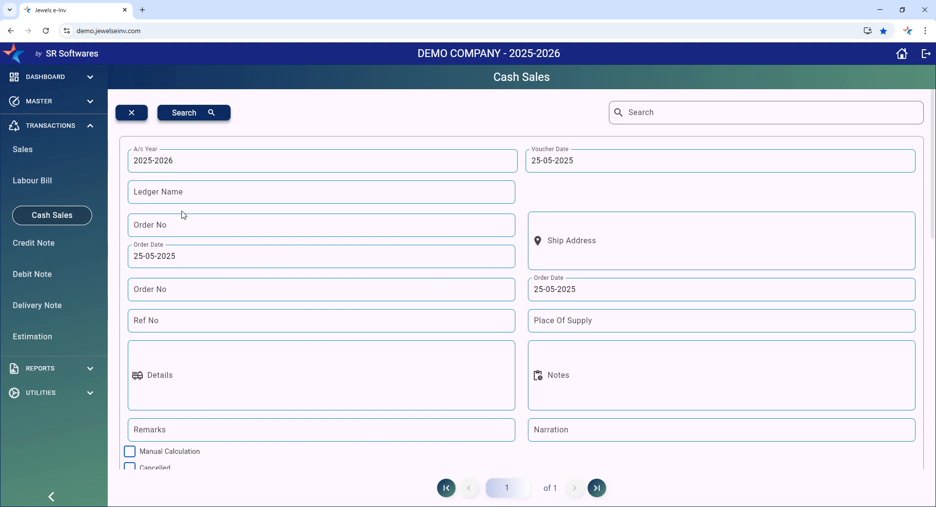
{"action": "left_click", "coordinate": [185, 195]}
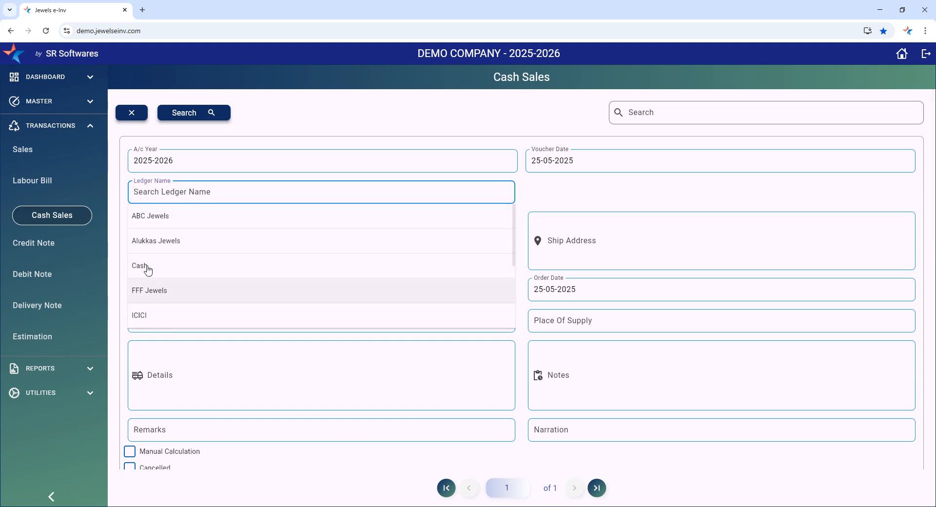
{"action": "left_click", "coordinate": [148, 270]}
Examine the available ledger names and the printing name, PAN, Aadhar and address fields offered for the Cash ledger
{"action": "left_click", "coordinate": [175, 202]}
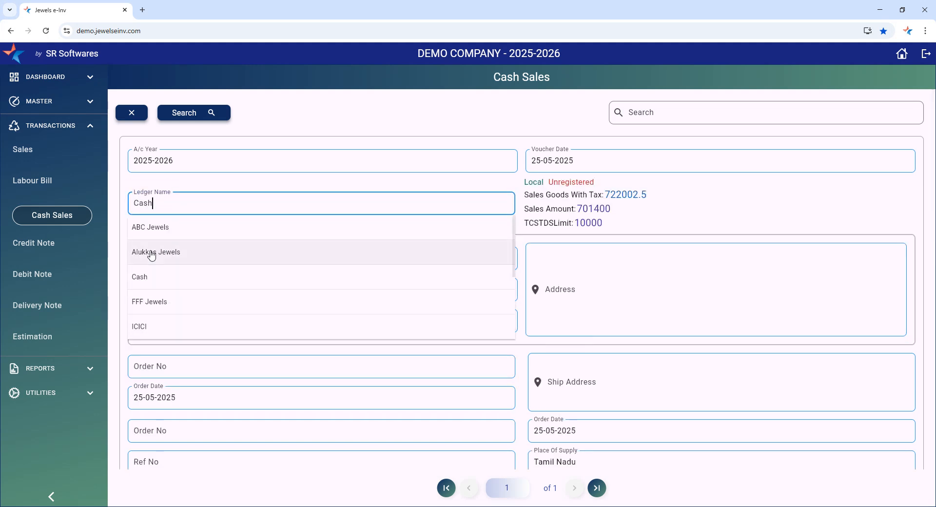
{"action": "scroll", "coordinate": [151, 255], "scroll_direction": "down", "scroll_amount": 3}
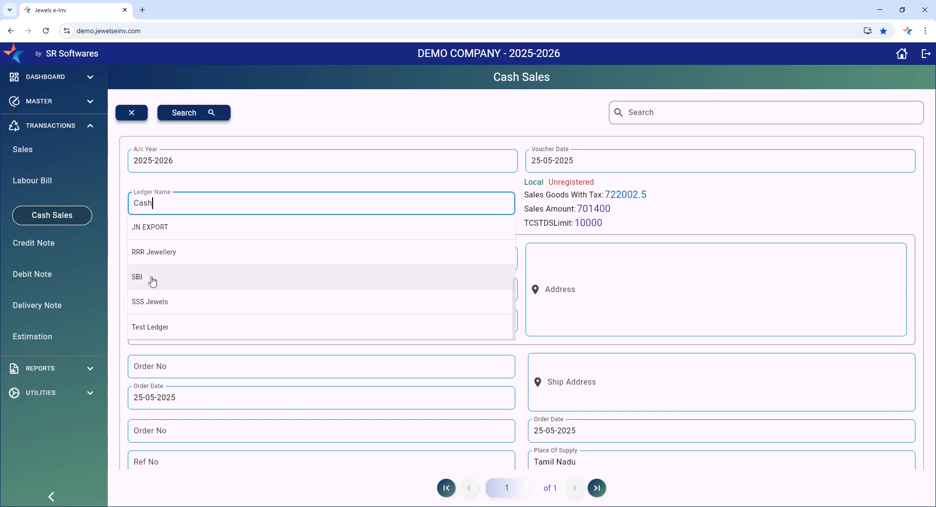
{"action": "left_click", "coordinate": [204, 184]}
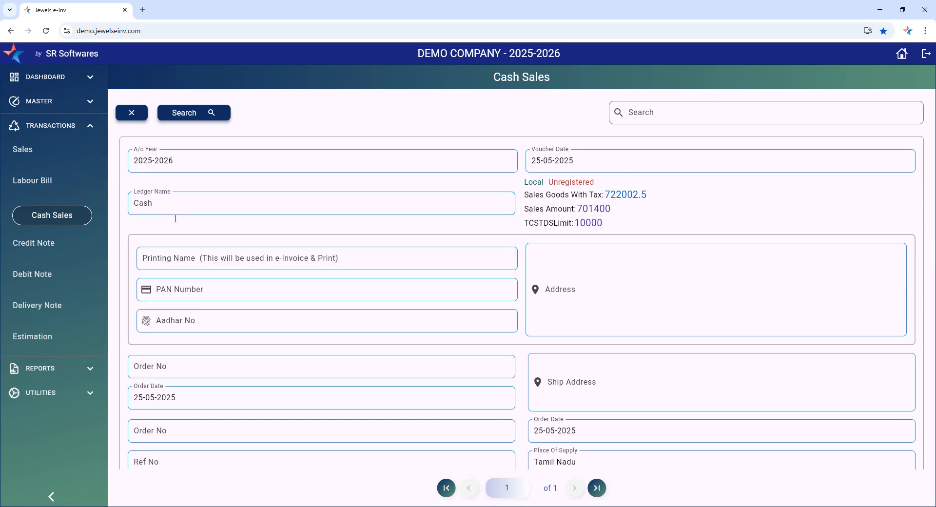
{"action": "scroll", "coordinate": [311, 328], "scroll_direction": "down", "scroll_amount": 8}
{"action": "scroll", "coordinate": [317, 329], "scroll_direction": "up", "scroll_amount": 8}
{"action": "scroll", "coordinate": [217, 343], "scroll_direction": "down", "scroll_amount": 6}
{"action": "scroll", "coordinate": [218, 344], "scroll_direction": "up", "scroll_amount": 6}
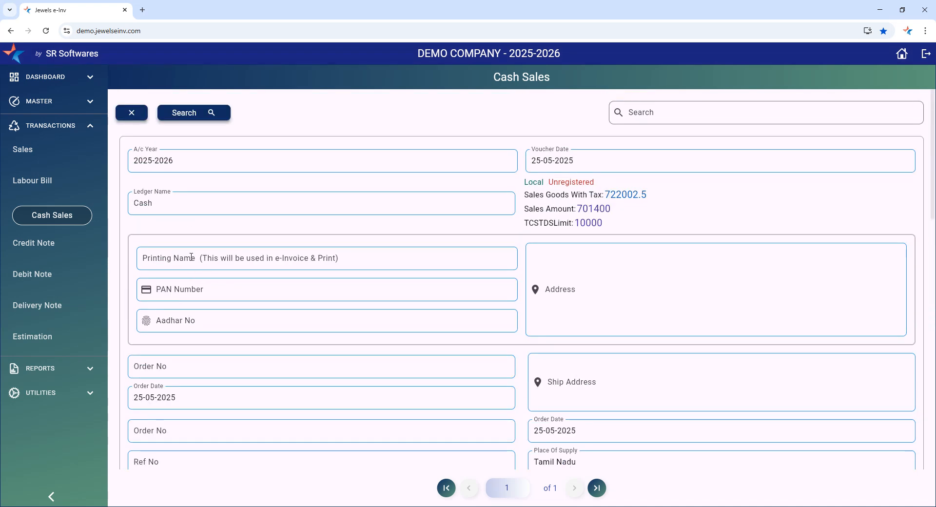
{"action": "left_click", "coordinate": [322, 260]}
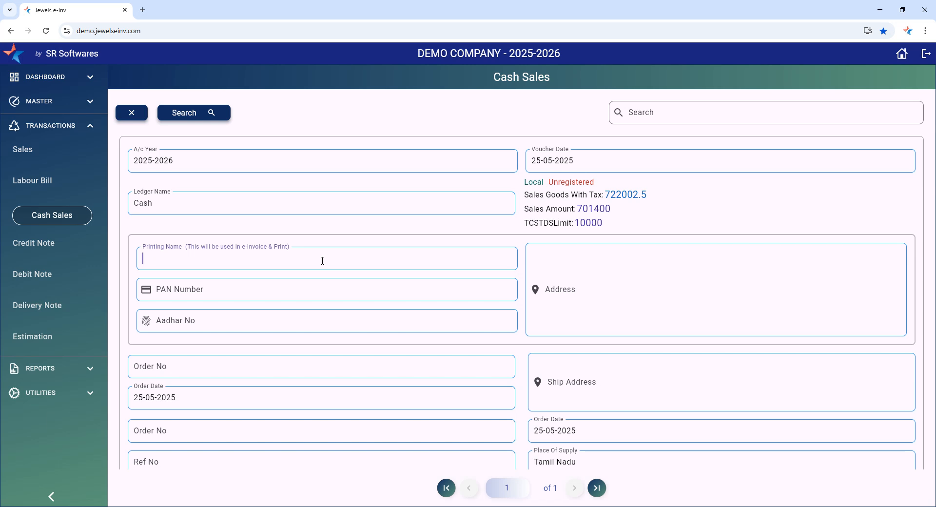
{"action": "left_click", "coordinate": [169, 203]}
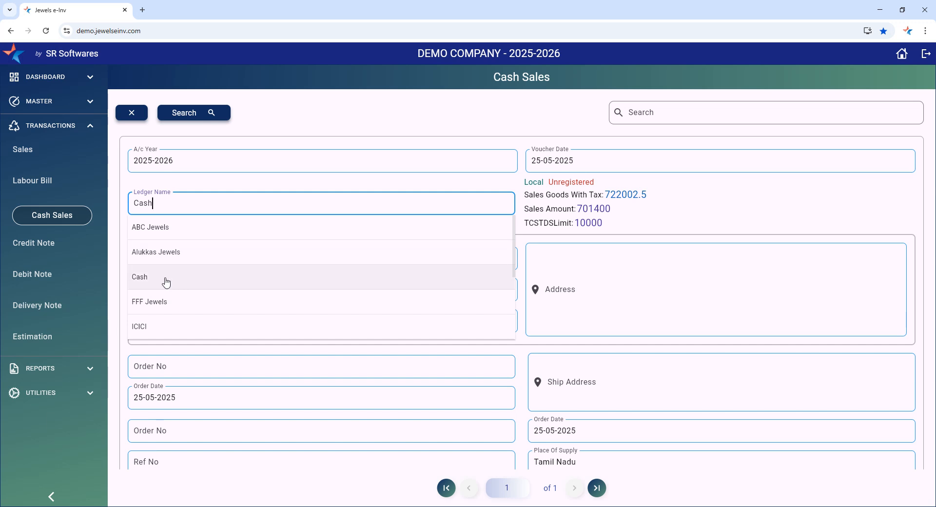
{"action": "left_click", "coordinate": [578, 286]}
Enter the customer's printing name and a ten-character PAN Number in the cash voucher
{"action": "left_click", "coordinate": [207, 262]}
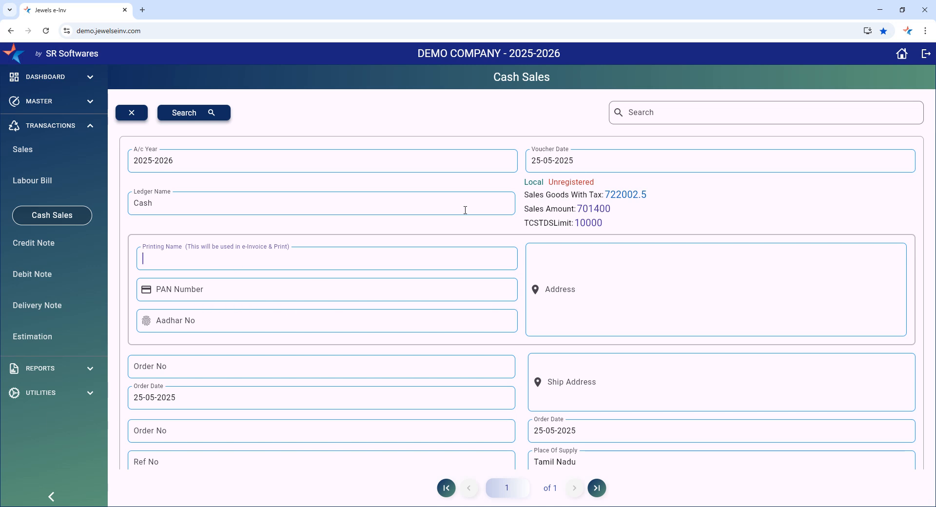
{"action": "type", "text": "Raja"}
{"action": "key", "text": "Tab"}
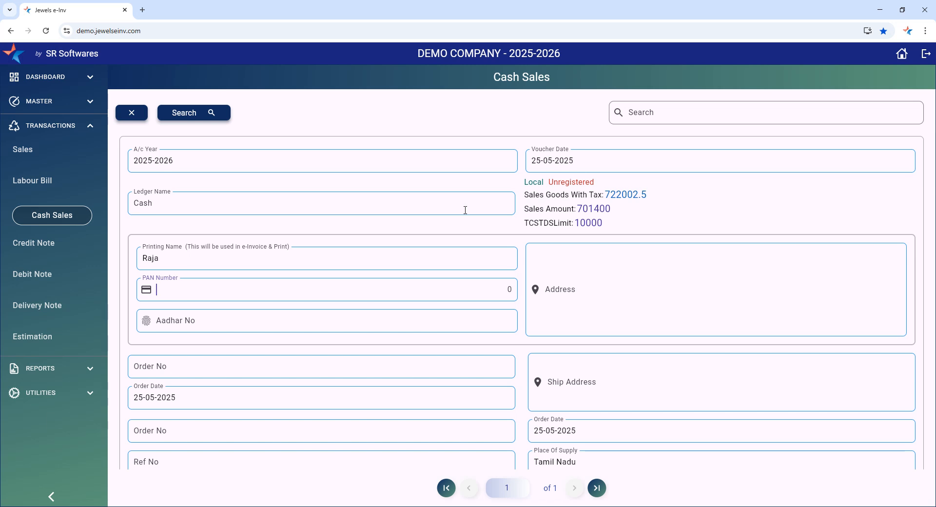
{"action": "type", "text": "1111111111"}
{"action": "key", "text": "ctrl+a"}
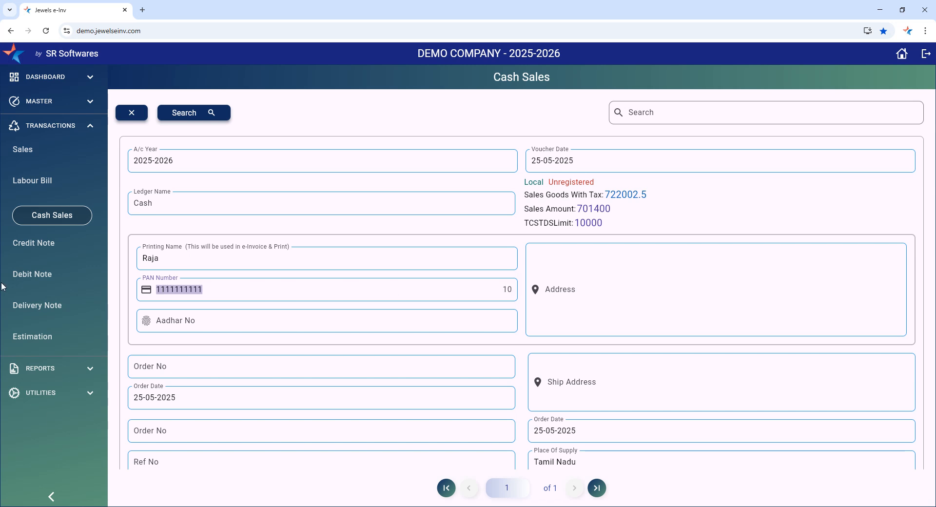
{"action": "type", "text": "1234567890"}
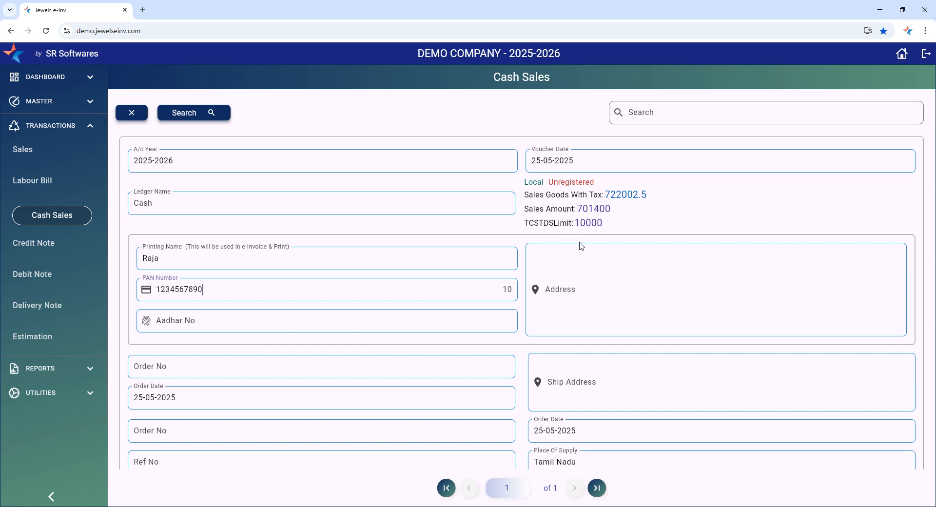
Fill in the customer's Address with three lines reading Address Line 1, Address Line 2 and Address Line 3
{"action": "left_click", "coordinate": [575, 274]}
{"action": "type", "text": "Address Line 1"}
{"action": "key", "text": "shift+Home"}
{"action": "key", "text": "ctrl+c"}
{"action": "key", "text": "End"}
{"action": "key", "text": "Return"}
{"action": "key", "text": "ctrl+v"}
{"action": "key", "text": "BackSpace"}
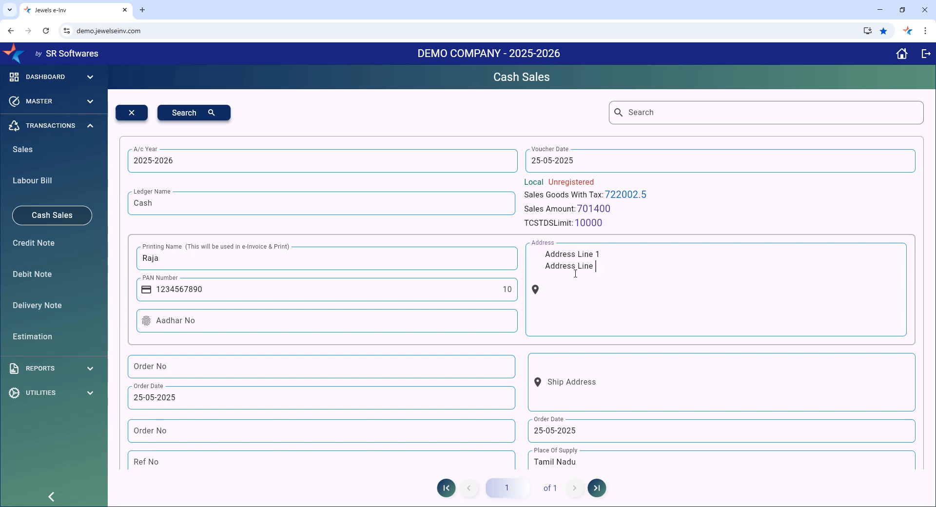
{"action": "key", "text": "ctrl+v"}
{"action": "type", "text": "3"}
{"action": "left_click", "coordinate": [234, 320]}
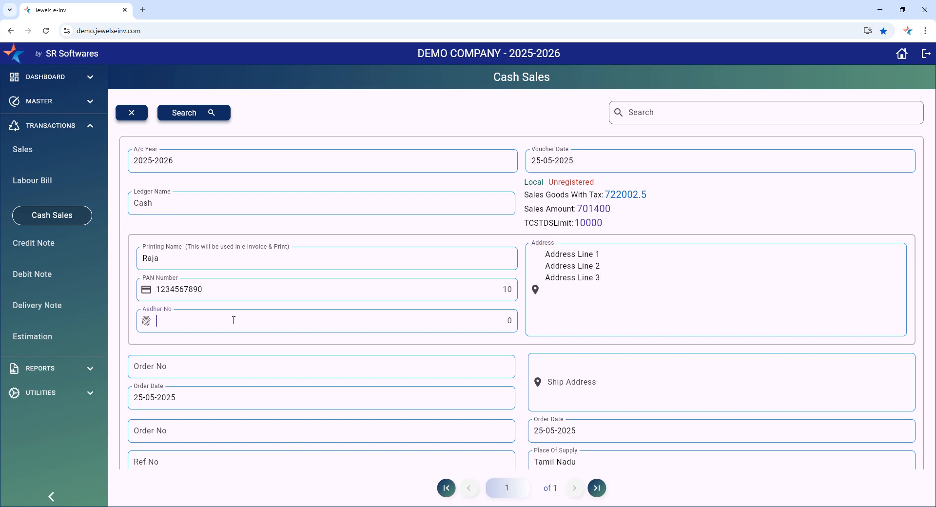
Choose 22 Ct Hallmarked Gold Ornaments for the voucher's item row and set its gross weight to 10
{"action": "scroll", "coordinate": [244, 323], "scroll_direction": "down", "scroll_amount": 3}
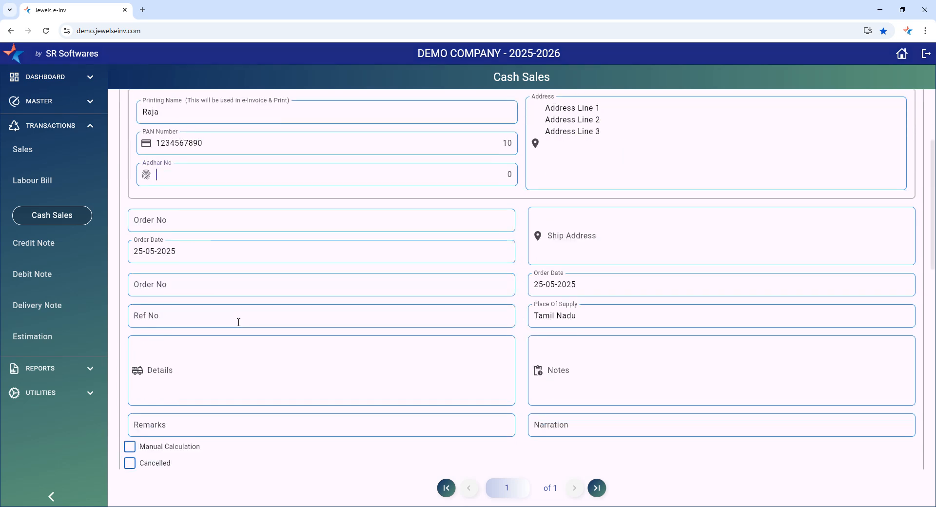
{"action": "scroll", "coordinate": [238, 321], "scroll_direction": "down", "scroll_amount": 6}
{"action": "left_click", "coordinate": [219, 267]}
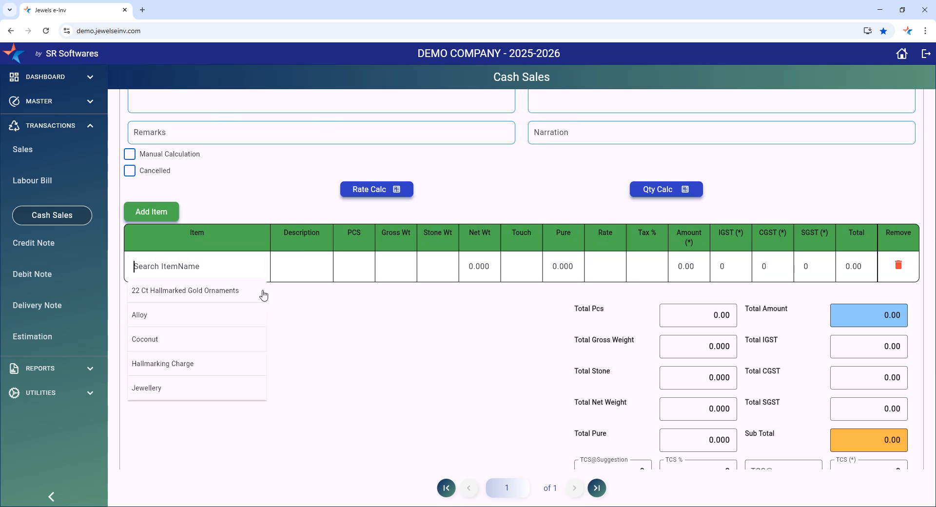
{"action": "left_click", "coordinate": [185, 290]}
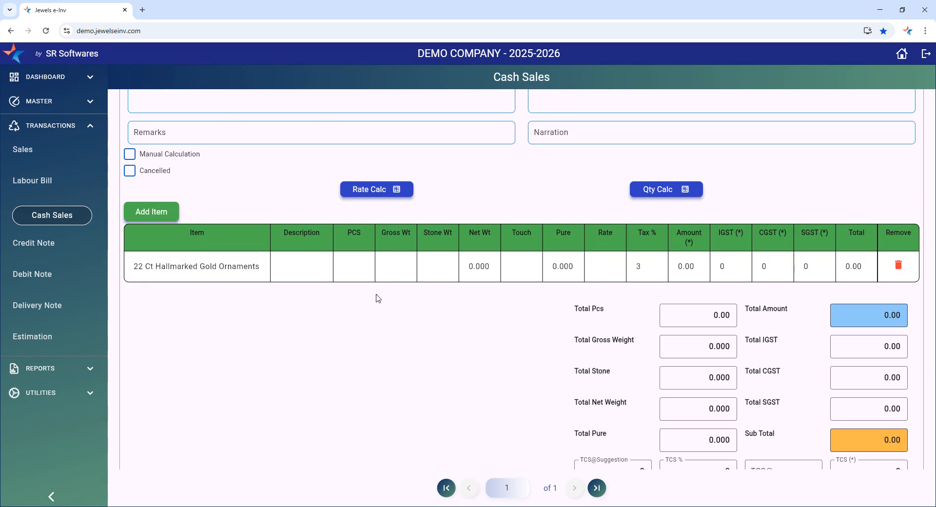
{"action": "left_click", "coordinate": [395, 267]}
{"action": "type", "text": "10"}
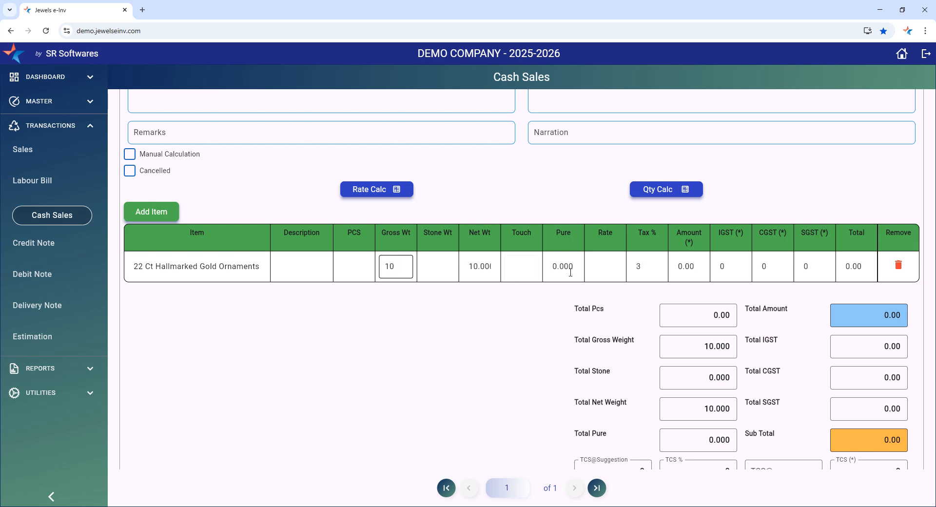
Set the rate of the gold ornaments item to 8000
{"action": "left_click", "coordinate": [609, 276]}
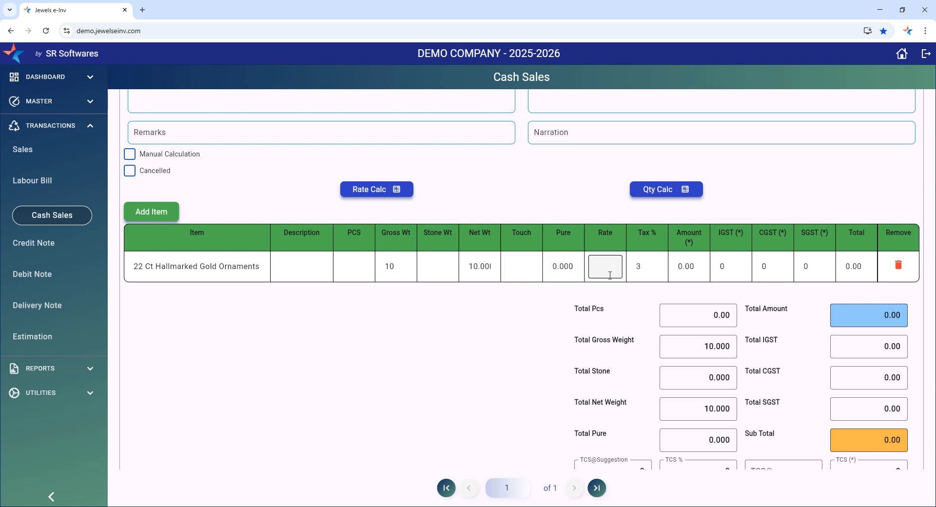
{"action": "type", "text": "60"}
{"action": "key", "text": "BackSpace"}
{"action": "key", "text": "BackSpace"}
{"action": "type", "text": "8000"}
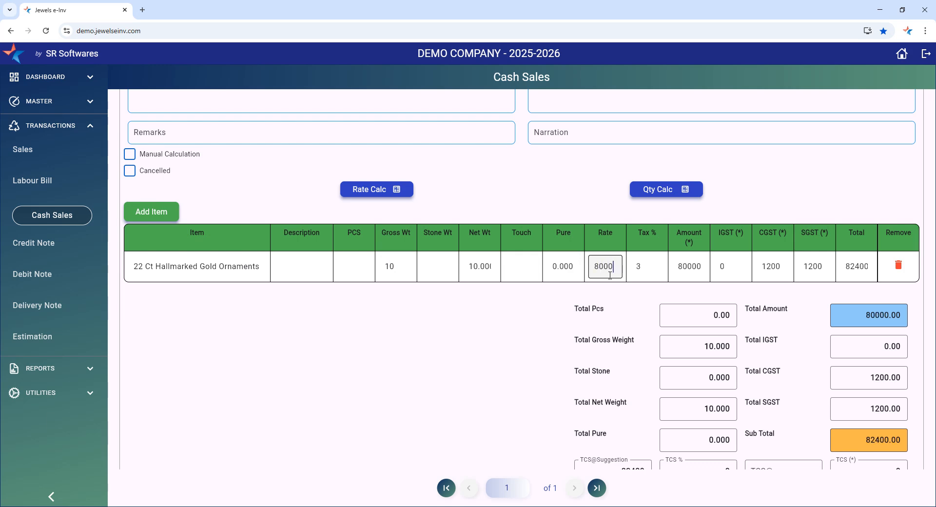
Save the cash sales voucher and print its Original copy with the Bill PCS,Gross,Net design
{"action": "scroll", "coordinate": [611, 278], "scroll_direction": "down", "scroll_amount": 1}
{"action": "scroll", "coordinate": [611, 280], "scroll_direction": "down", "scroll_amount": 4}
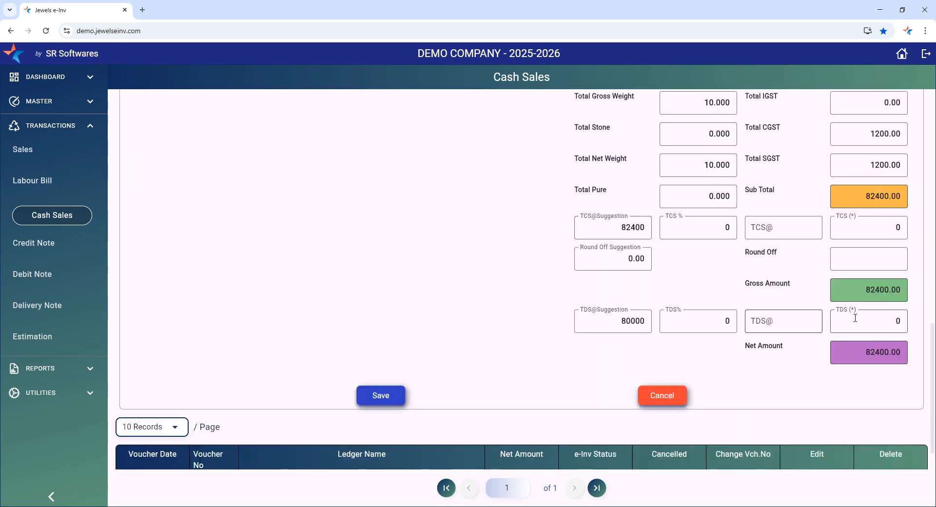
{"action": "left_click", "coordinate": [376, 395]}
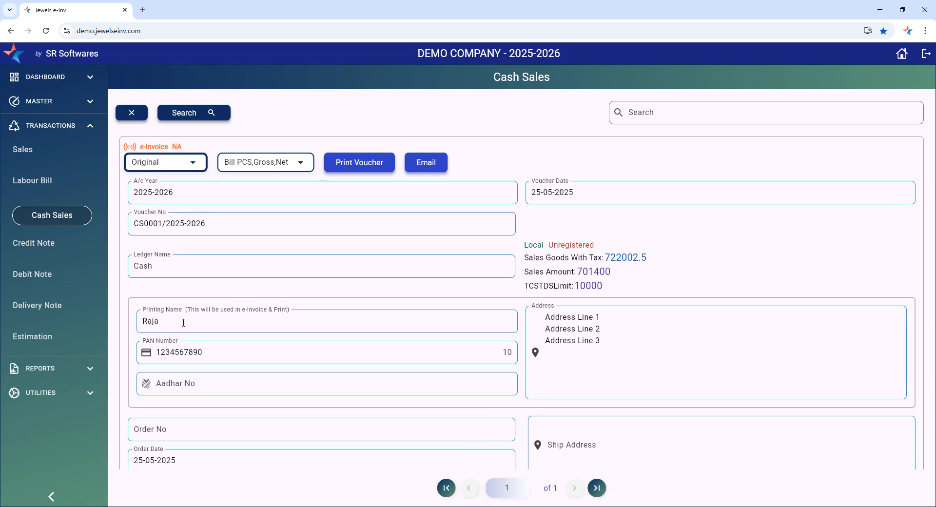
{"action": "left_click_drag", "start_coordinate": [208, 321], "coordinate": [121, 327]}
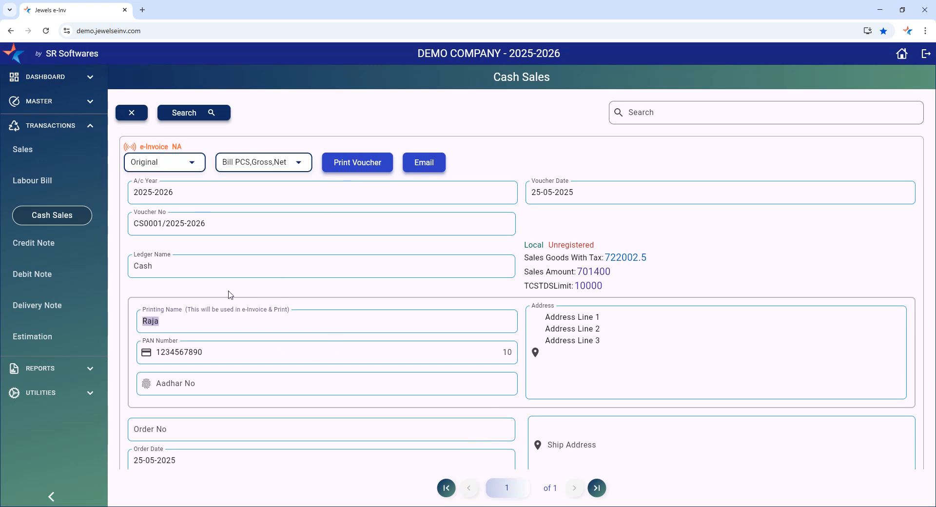
{"action": "left_click", "coordinate": [352, 166]}
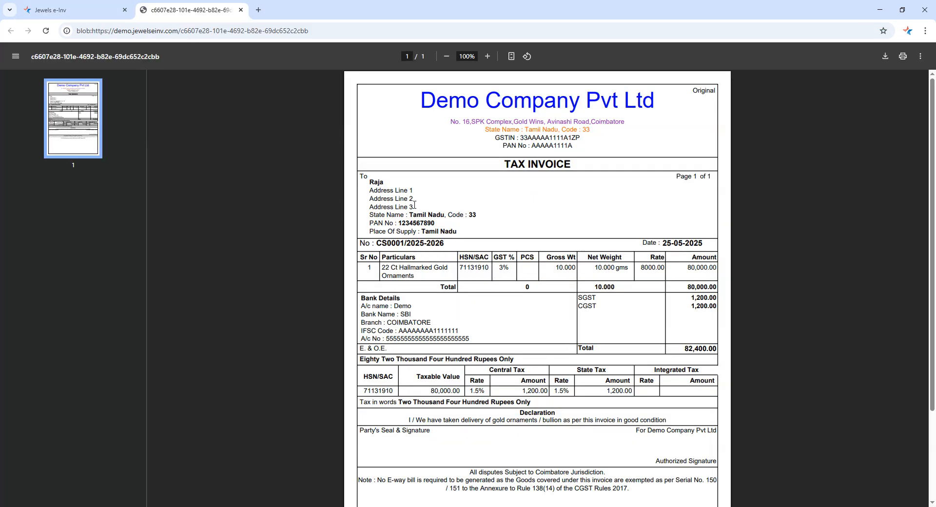
Check the customer's name and address lines on the printed cash sales invoice, review the rest of the page and close it
{"action": "left_click_drag", "start_coordinate": [434, 209], "coordinate": [305, 208]}
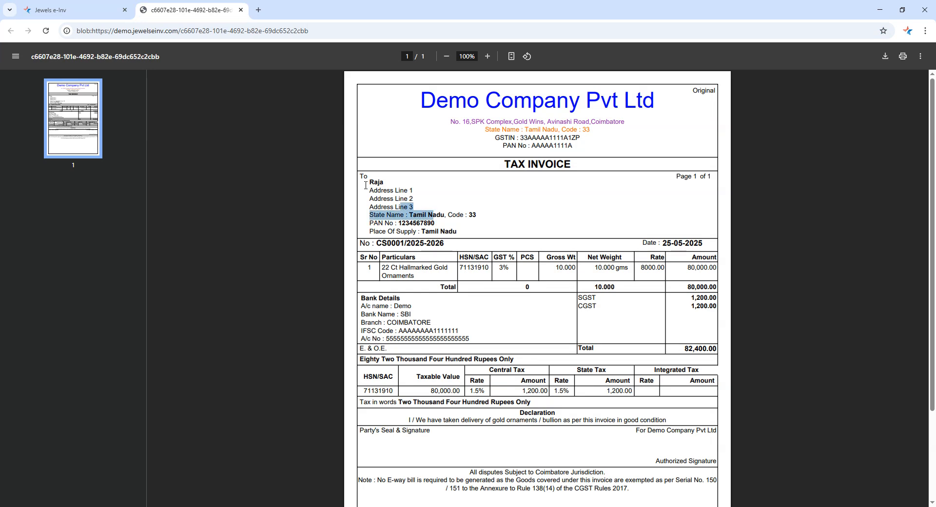
{"action": "left_click", "coordinate": [456, 239]}
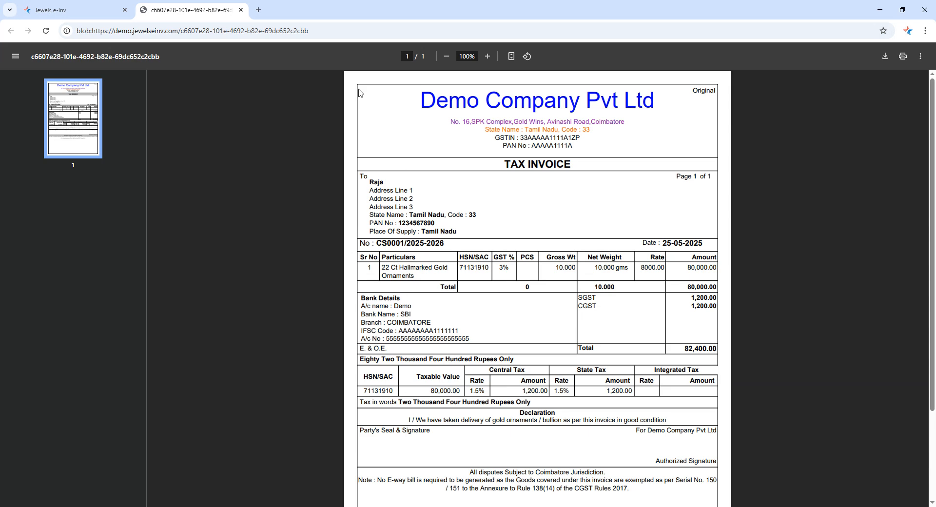
{"action": "scroll", "coordinate": [547, 319], "scroll_direction": "down", "scroll_amount": 3}
{"action": "scroll", "coordinate": [557, 370], "scroll_direction": "up", "scroll_amount": 3}
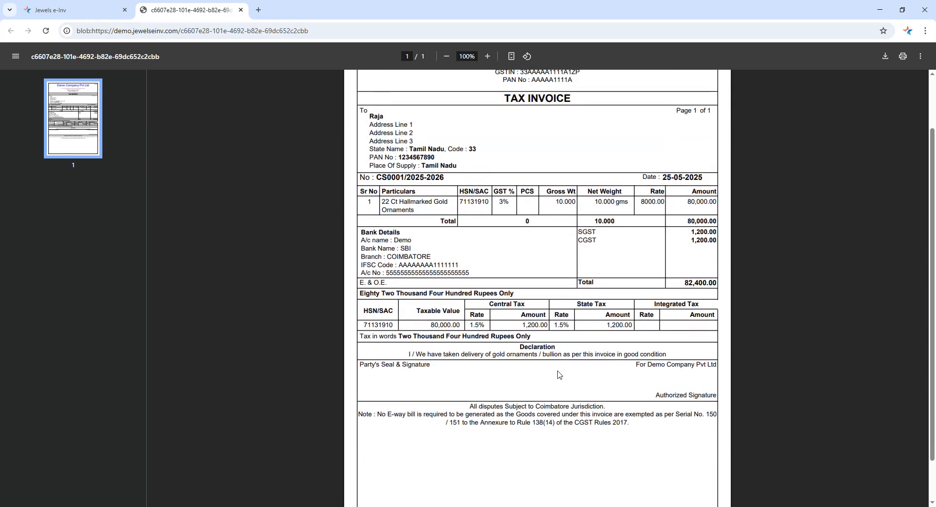
{"action": "left_click", "coordinate": [240, 9]}
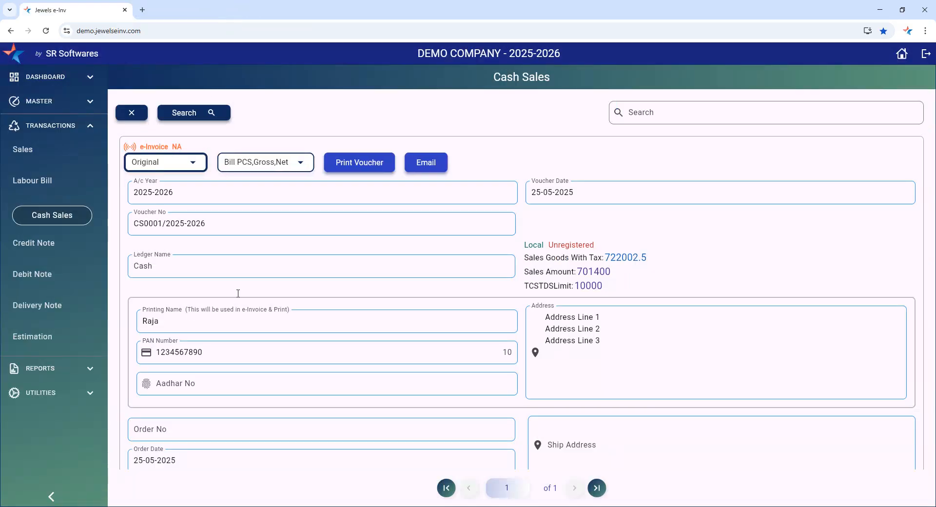
Change the cash sales voucher's ledger to SBI, update the voucher and close its form
{"action": "left_click", "coordinate": [173, 268]}
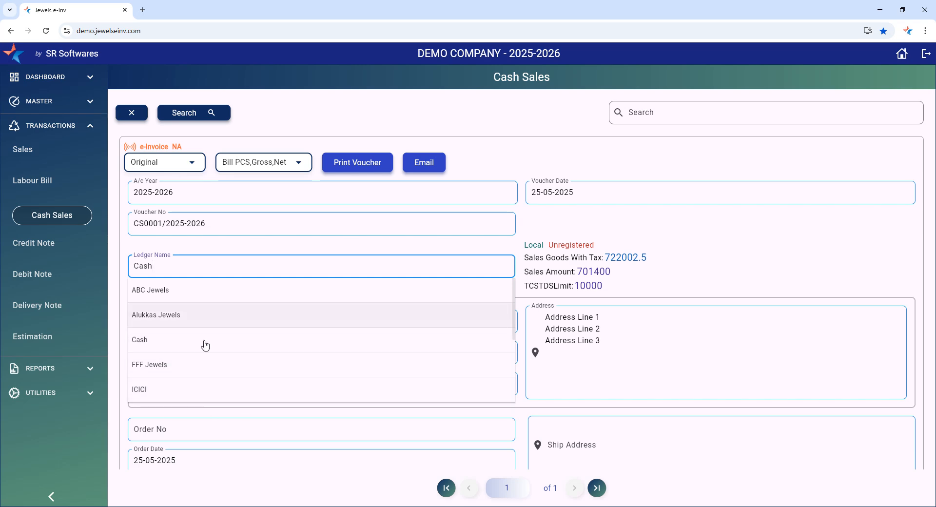
{"action": "left_click", "coordinate": [680, 357]}
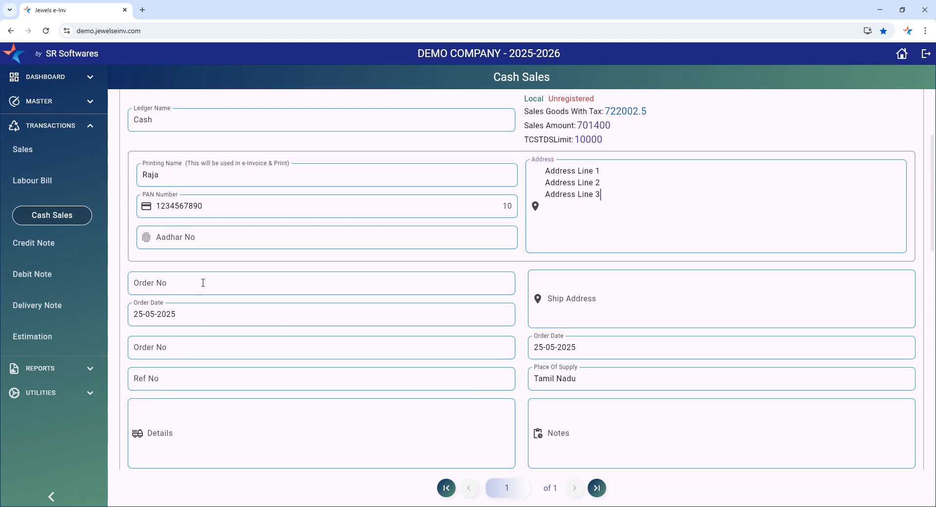
{"action": "scroll", "coordinate": [203, 283], "scroll_direction": "up", "scroll_amount": 3}
{"action": "left_click", "coordinate": [164, 266]}
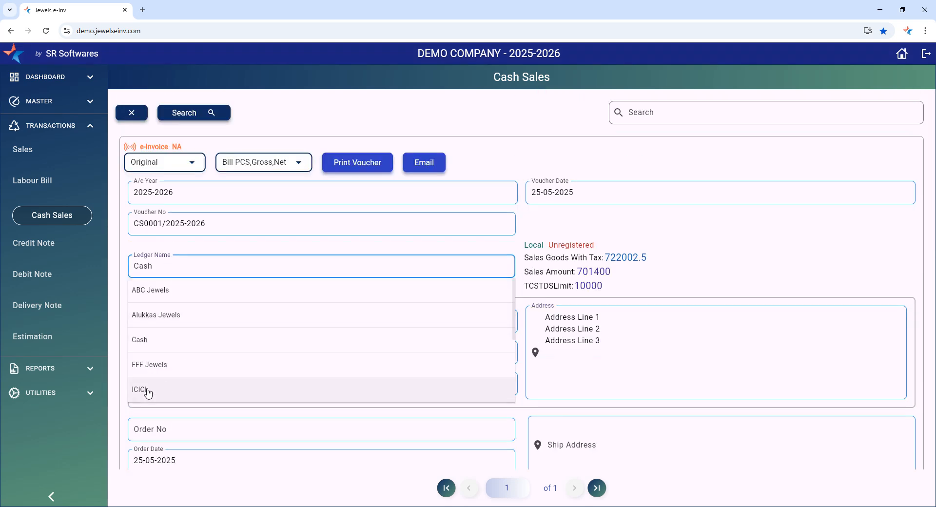
{"action": "scroll", "coordinate": [148, 393], "scroll_direction": "down", "scroll_amount": 3}
{"action": "left_click", "coordinate": [144, 338]}
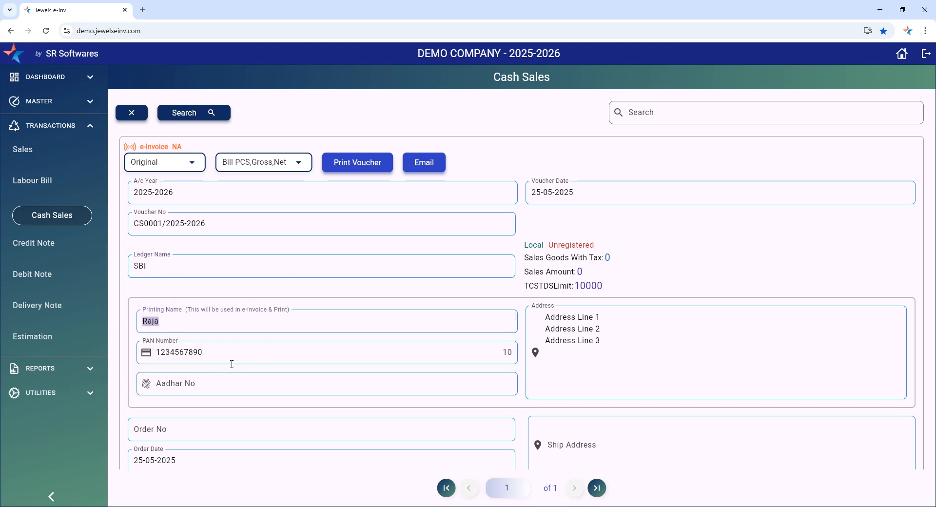
{"action": "scroll", "coordinate": [231, 364], "scroll_direction": "down", "scroll_amount": 4}
{"action": "scroll", "coordinate": [297, 351], "scroll_direction": "down", "scroll_amount": 10}
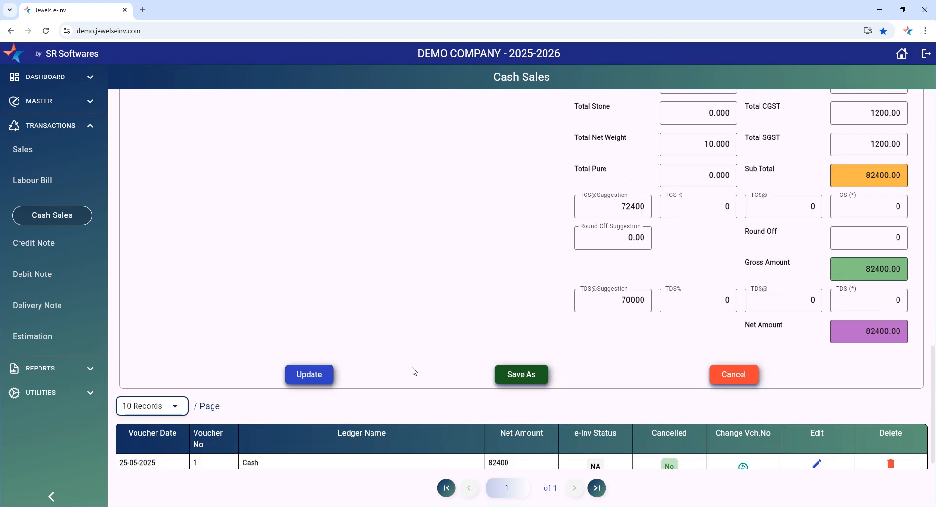
{"action": "left_click", "coordinate": [309, 376]}
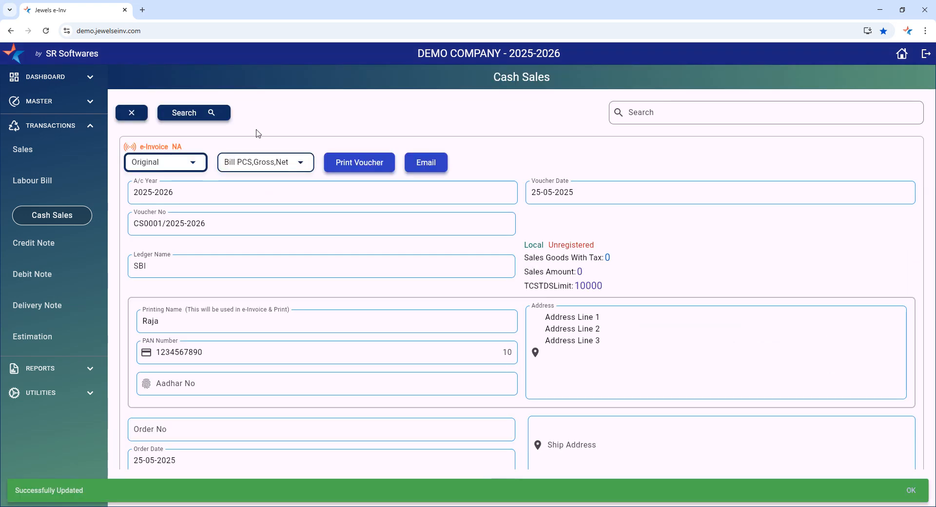
{"action": "left_click", "coordinate": [132, 112]}
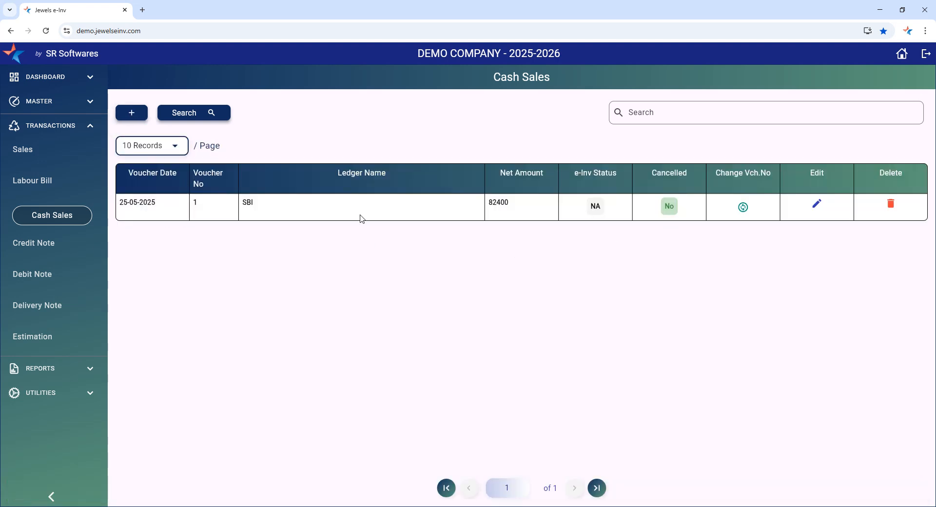
Reopen the SBI cash sales voucher, print its Original copy with the Bill PCS,Gross,Net design and check the invoice's voucher number
{"action": "left_click", "coordinate": [793, 209]}
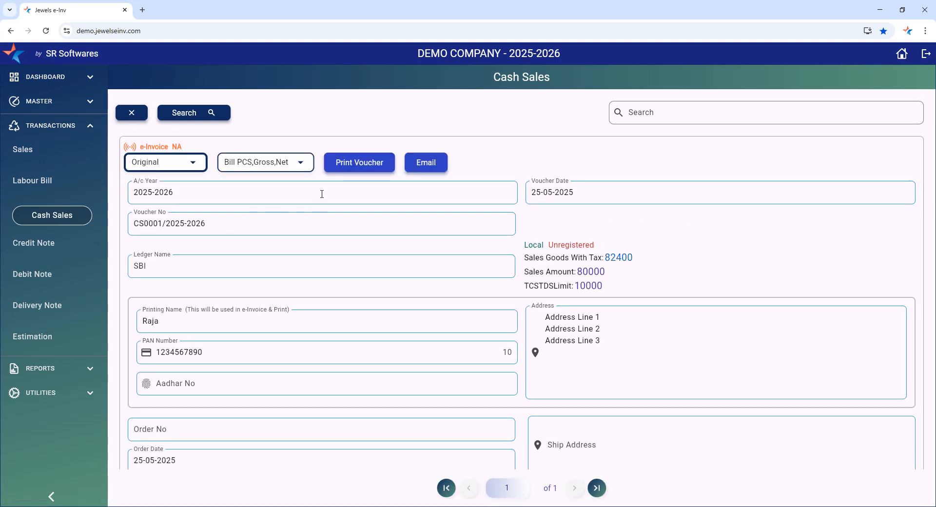
{"action": "left_click", "coordinate": [359, 162]}
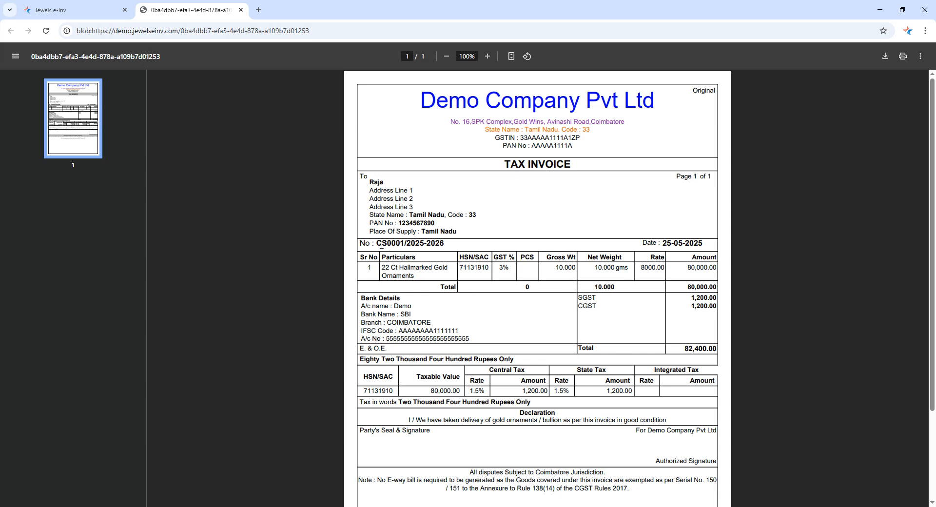
{"action": "left_click_drag", "start_coordinate": [379, 245], "coordinate": [460, 250]}
{"action": "left_click", "coordinate": [476, 338]}
{"action": "left_click", "coordinate": [241, 10]}
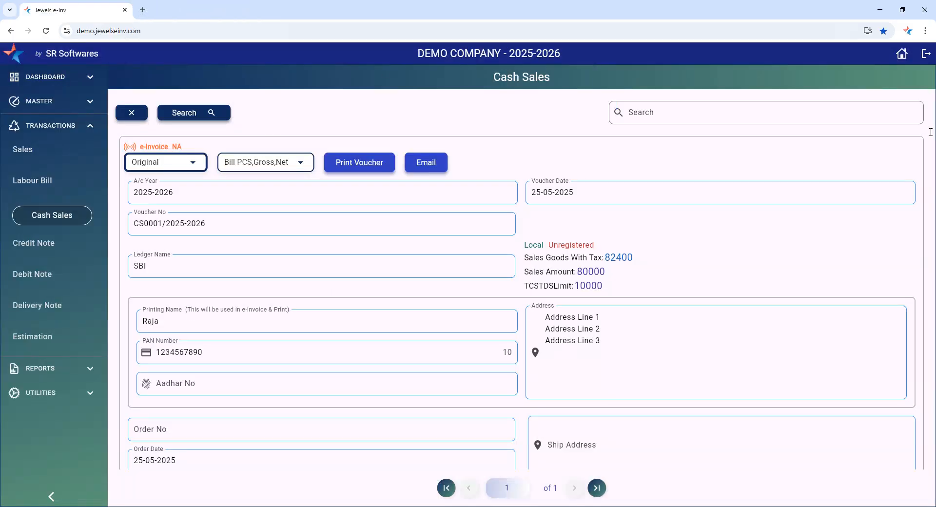
{"action": "left_click", "coordinate": [126, 110]}
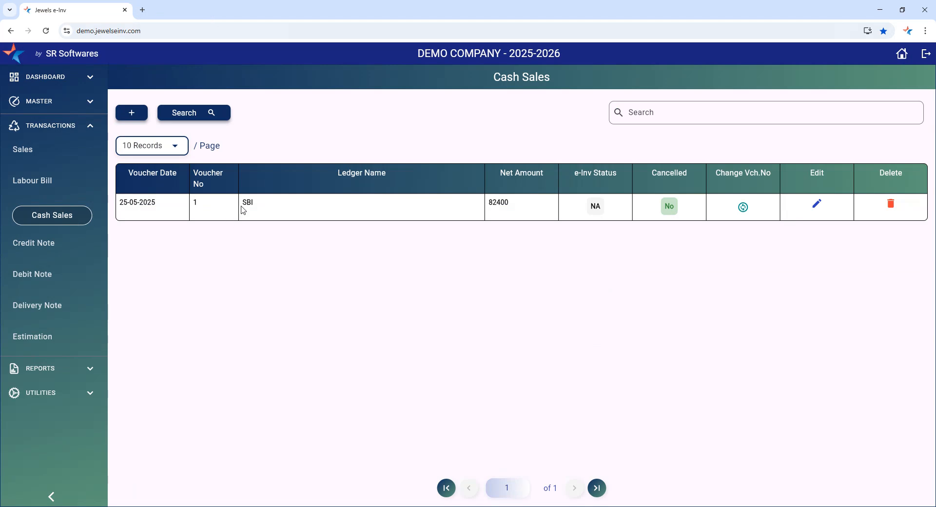
Open voucher 9 of the Cash ledger in the Sales list, examine its customer detail fields and close it
{"action": "left_click", "coordinate": [40, 152]}
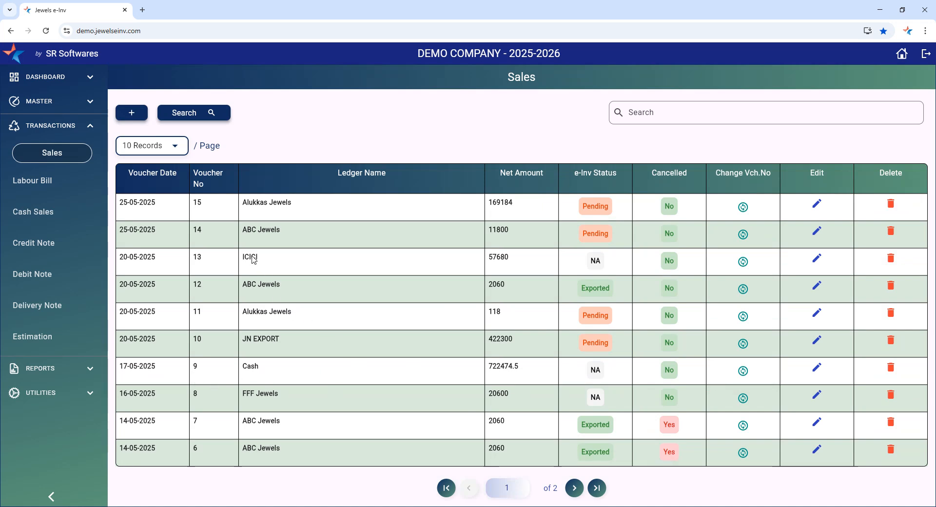
{"action": "left_click", "coordinate": [814, 369]}
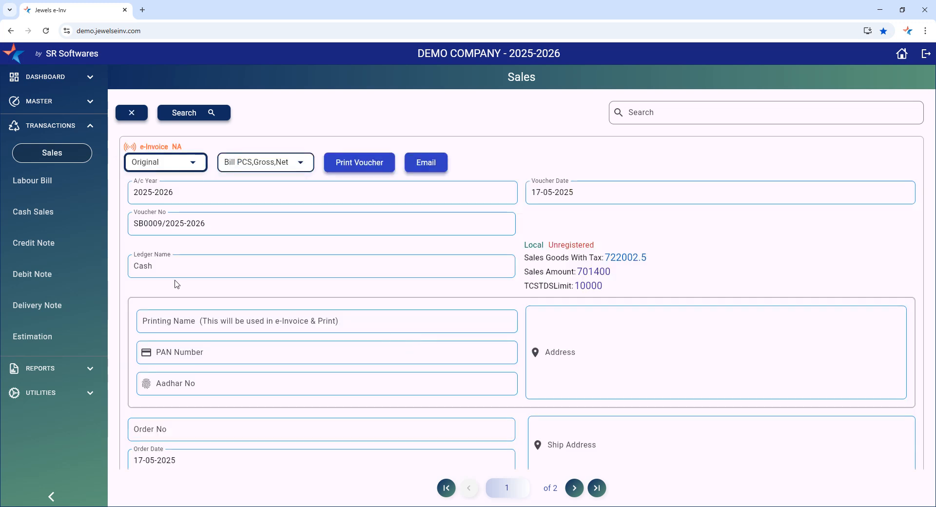
{"action": "scroll", "coordinate": [231, 313], "scroll_direction": "down", "scroll_amount": 3}
{"action": "scroll", "coordinate": [234, 310], "scroll_direction": "up", "scroll_amount": 3}
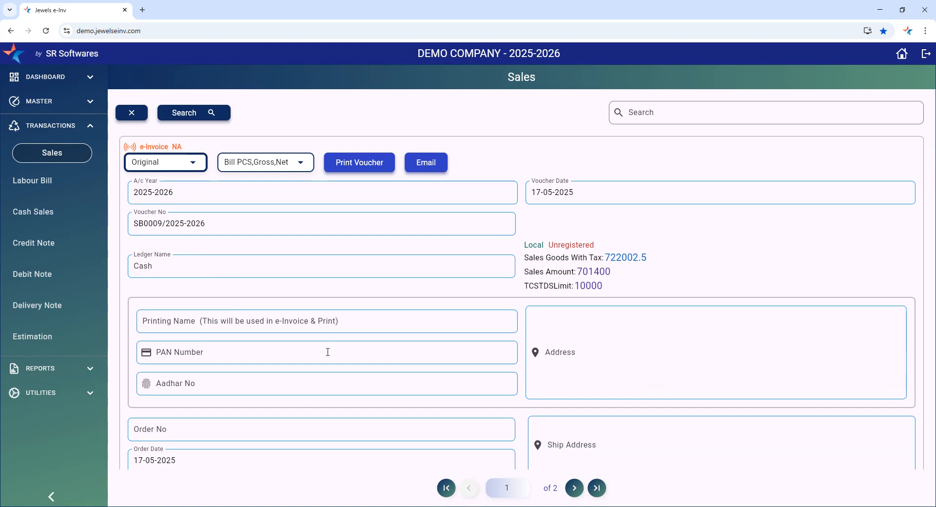
{"action": "scroll", "coordinate": [328, 352], "scroll_direction": "down", "scroll_amount": 6}
{"action": "scroll", "coordinate": [261, 328], "scroll_direction": "up", "scroll_amount": 6}
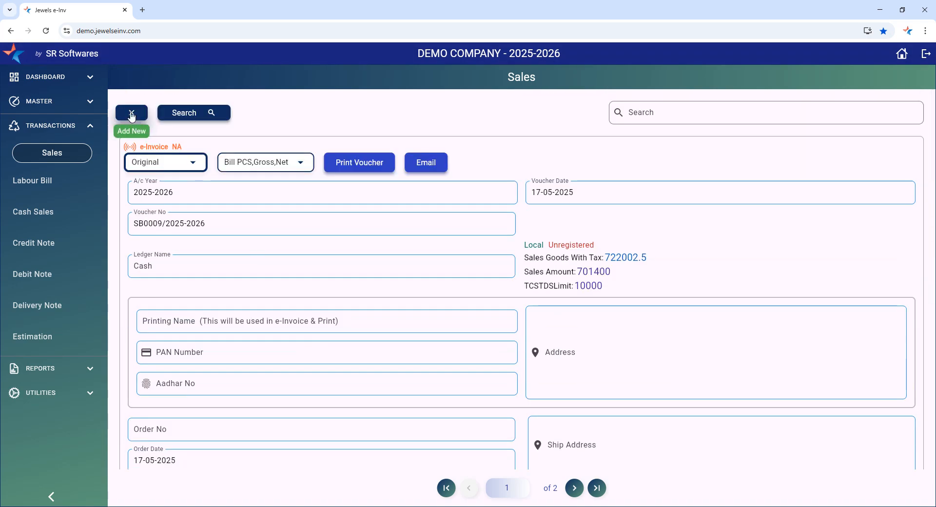
{"action": "left_click", "coordinate": [132, 115]}
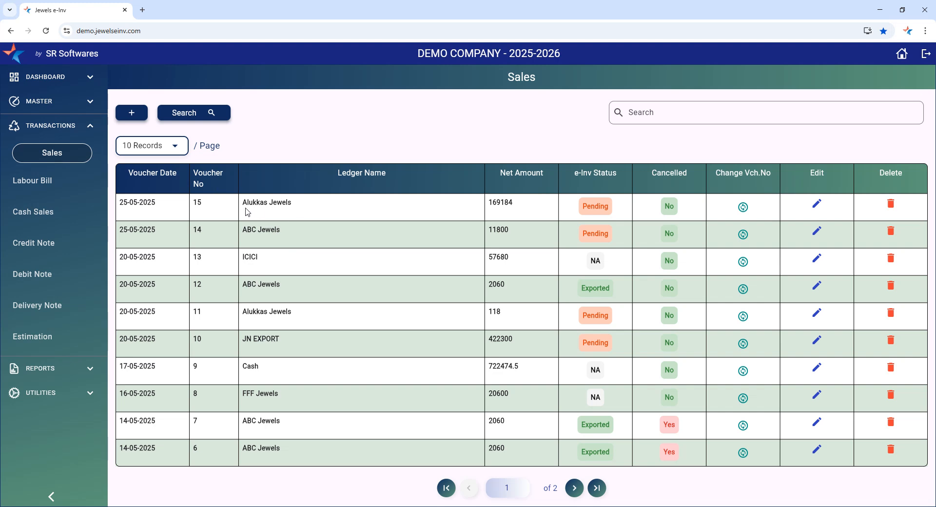
Start a new Sales voucher and try JN EXPORT, followed by Alukkas Jewels, as its ledger
{"action": "left_click", "coordinate": [130, 114]}
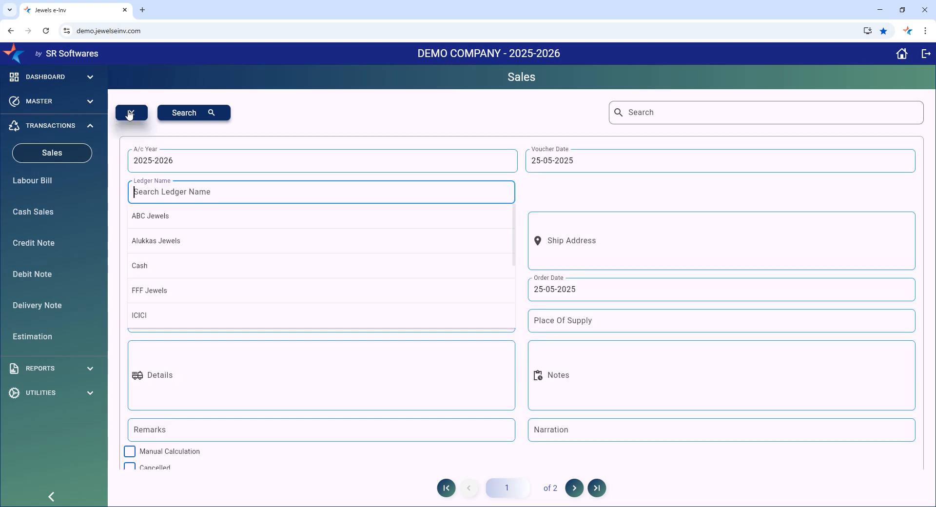
{"action": "scroll", "coordinate": [244, 240], "scroll_direction": "down", "scroll_amount": 2}
{"action": "left_click", "coordinate": [189, 225]}
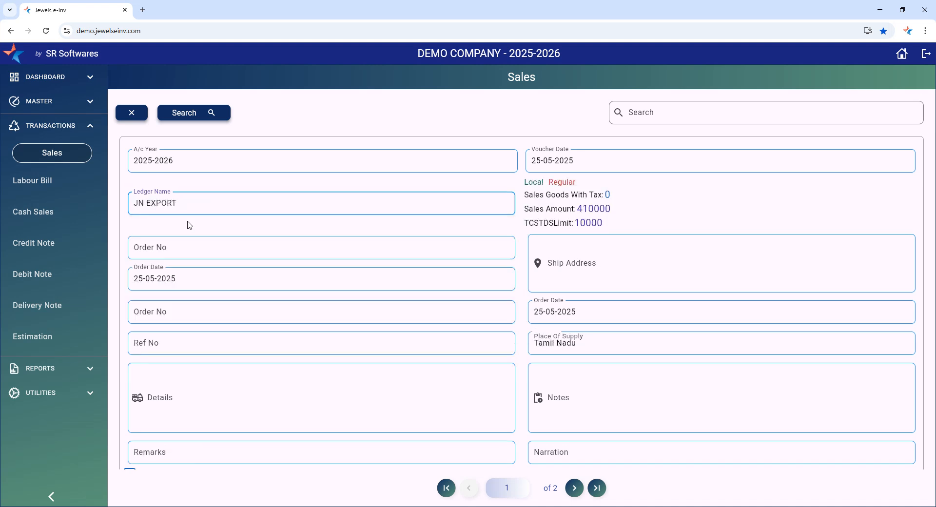
{"action": "left_click", "coordinate": [169, 203]}
{"action": "left_click", "coordinate": [181, 249]}
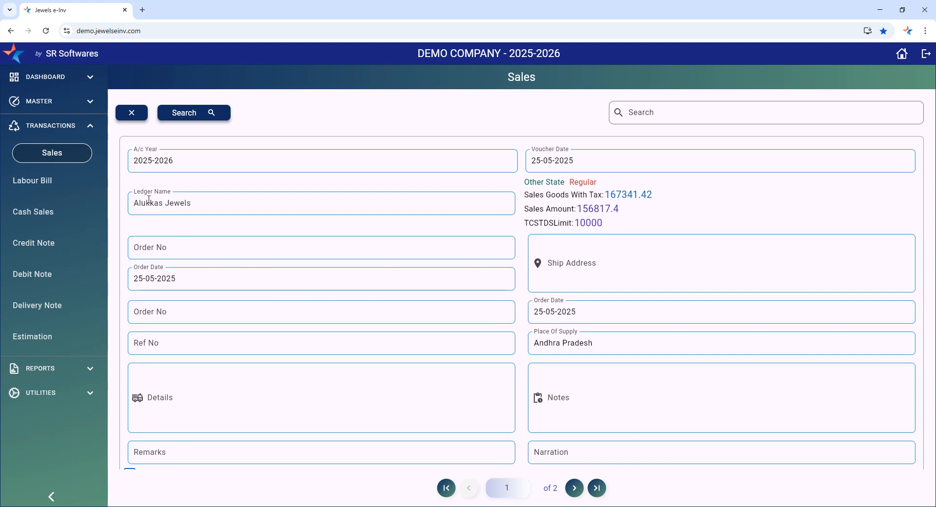
Switch the new Sales voucher's ledger to Cash and back to Alukkas Jewels to compare the customer detail fields
{"action": "left_click", "coordinate": [185, 209]}
{"action": "left_click", "coordinate": [154, 274]}
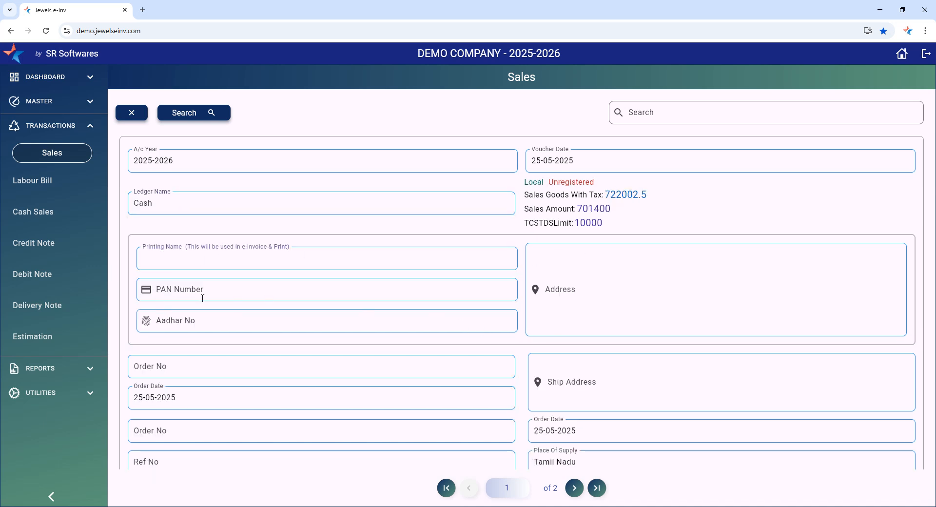
{"action": "left_click", "coordinate": [240, 213]}
{"action": "left_click", "coordinate": [131, 254]}
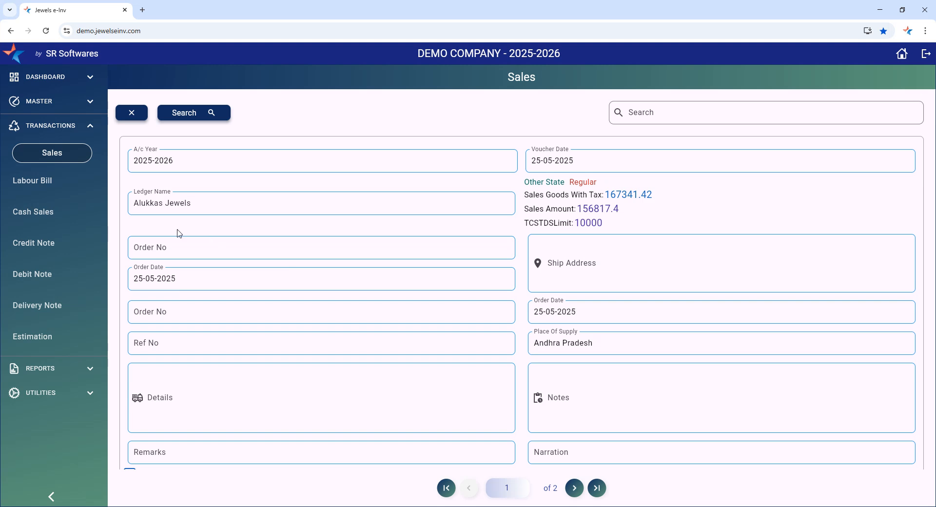
{"action": "left_click", "coordinate": [161, 206]}
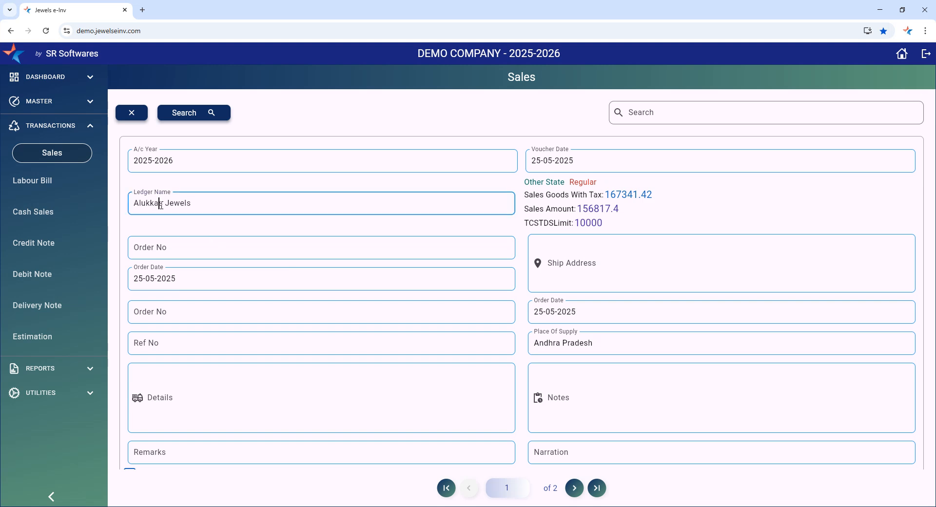
{"action": "left_click", "coordinate": [685, 254]}
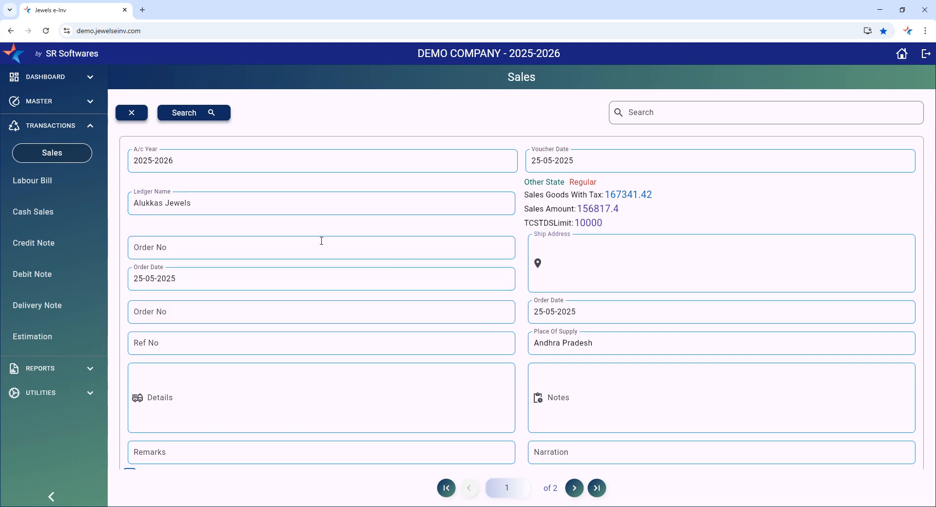
Set the new Sales voucher's ledger to Cash and change it to the ICICI bank ledger
{"action": "left_click", "coordinate": [174, 203]}
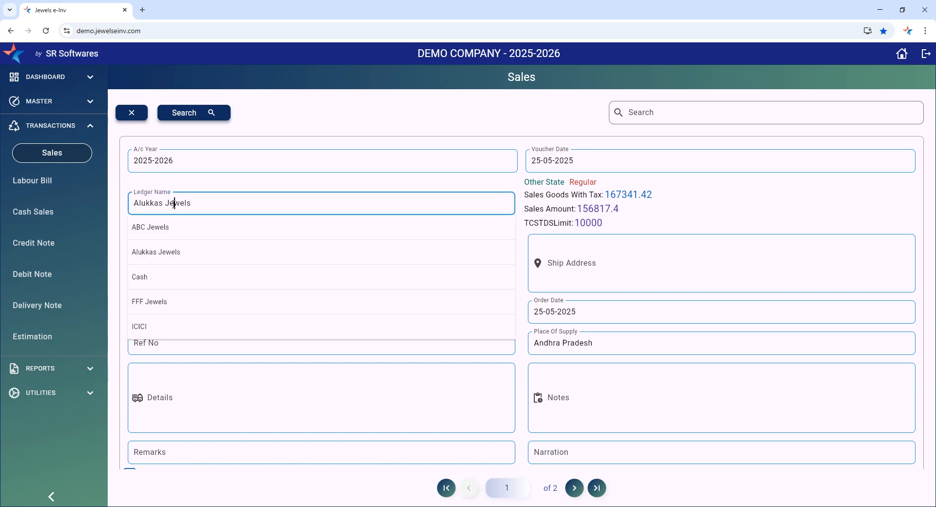
{"action": "left_click", "coordinate": [155, 281]}
{"action": "left_click", "coordinate": [171, 204]}
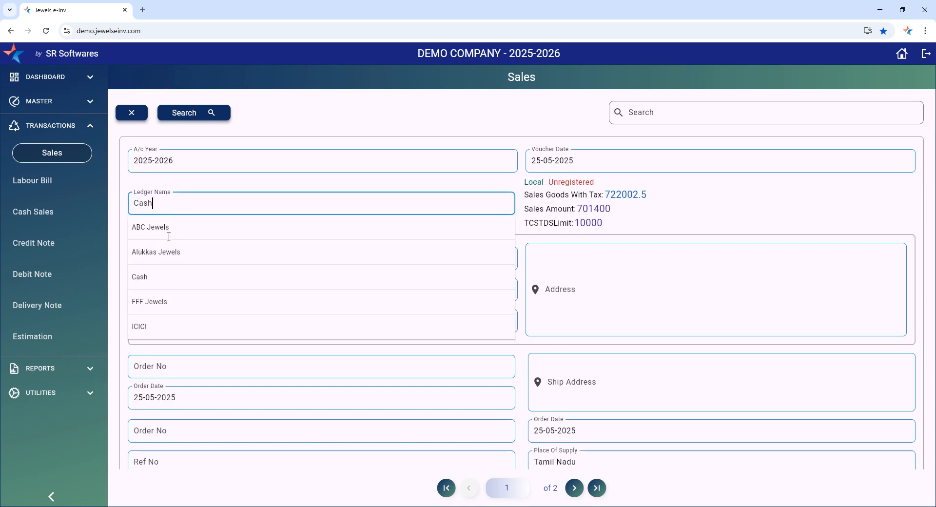
{"action": "left_click", "coordinate": [169, 325]}
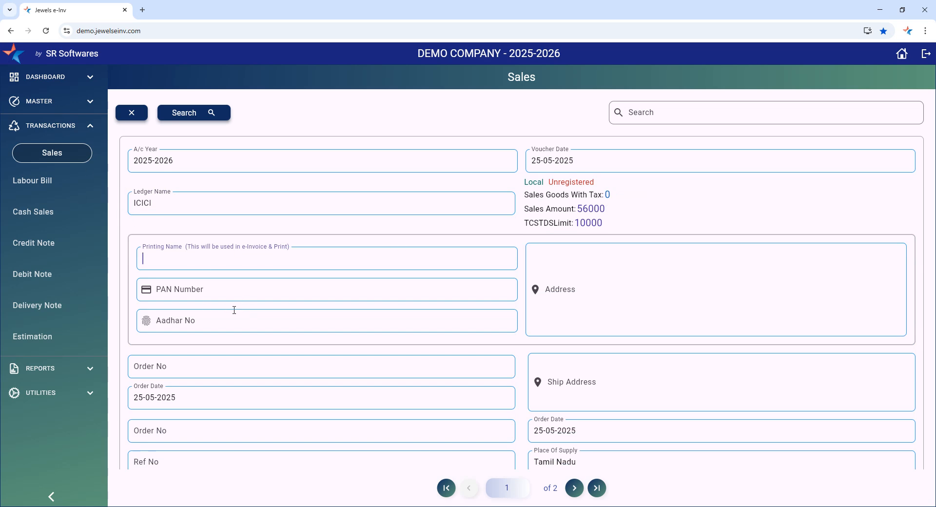
{"action": "scroll", "coordinate": [227, 309], "scroll_direction": "down", "scroll_amount": 15}
{"action": "scroll", "coordinate": [312, 393], "scroll_direction": "down", "scroll_amount": 1}
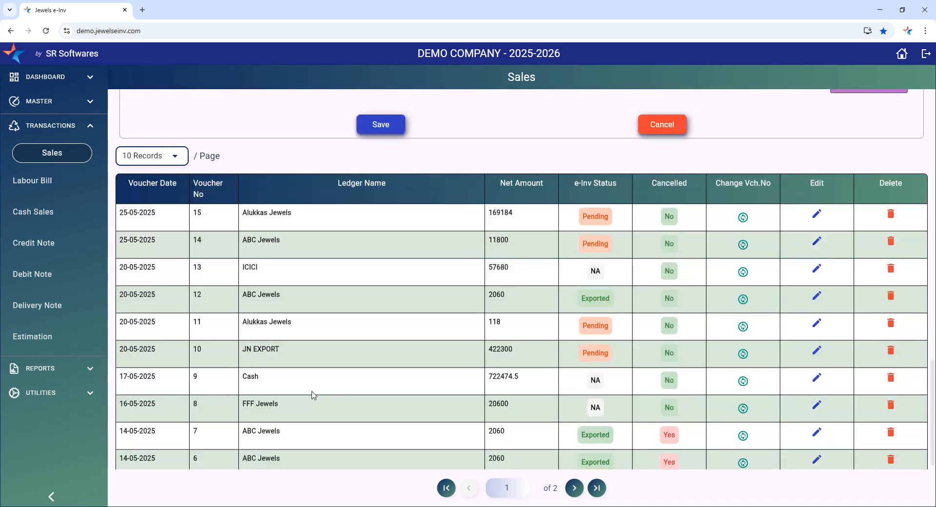